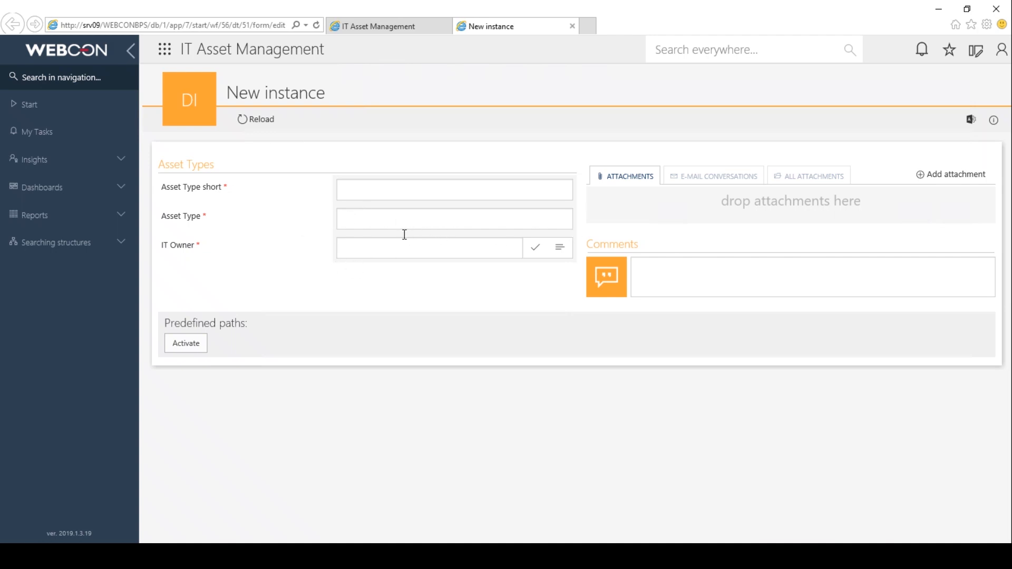
Step: Open the Dictionaries report of the IT Asset Management application
click(118, 216)
click(62, 352)
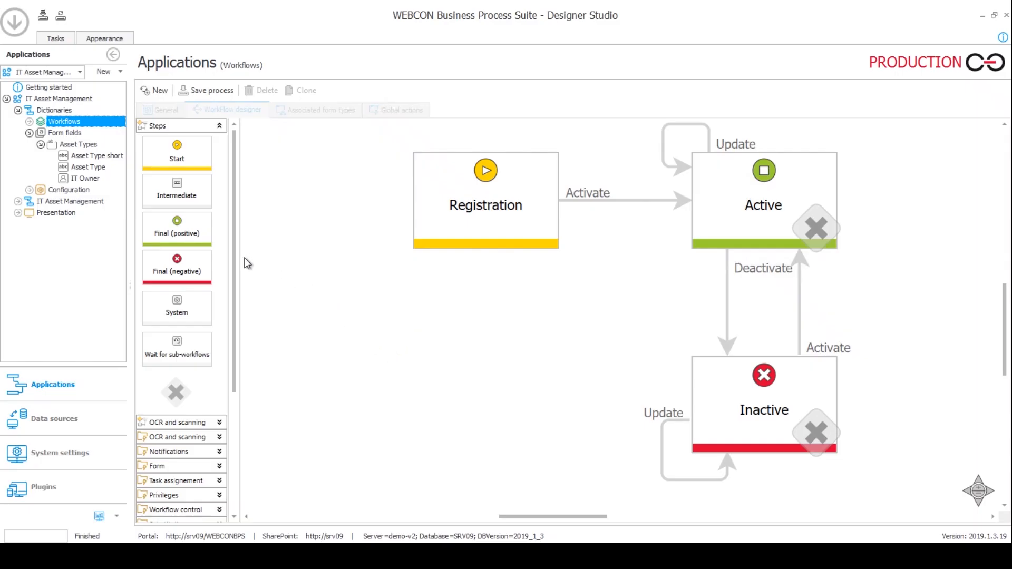
Step: In Designer Studio, open the Asset lifecycle workflow of the IT Asset Management process and examine its steps and paths
click(59, 204)
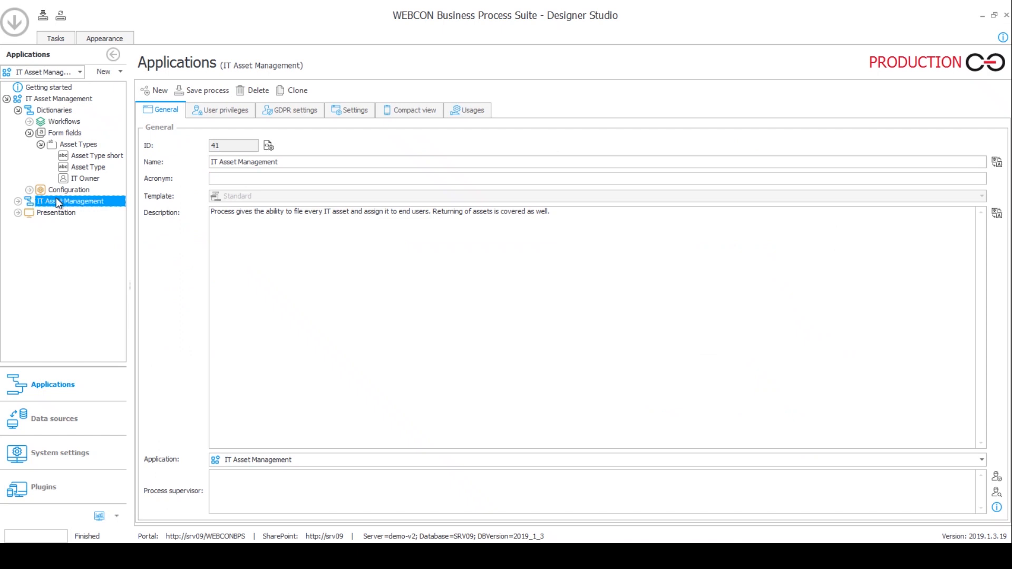
click(19, 202)
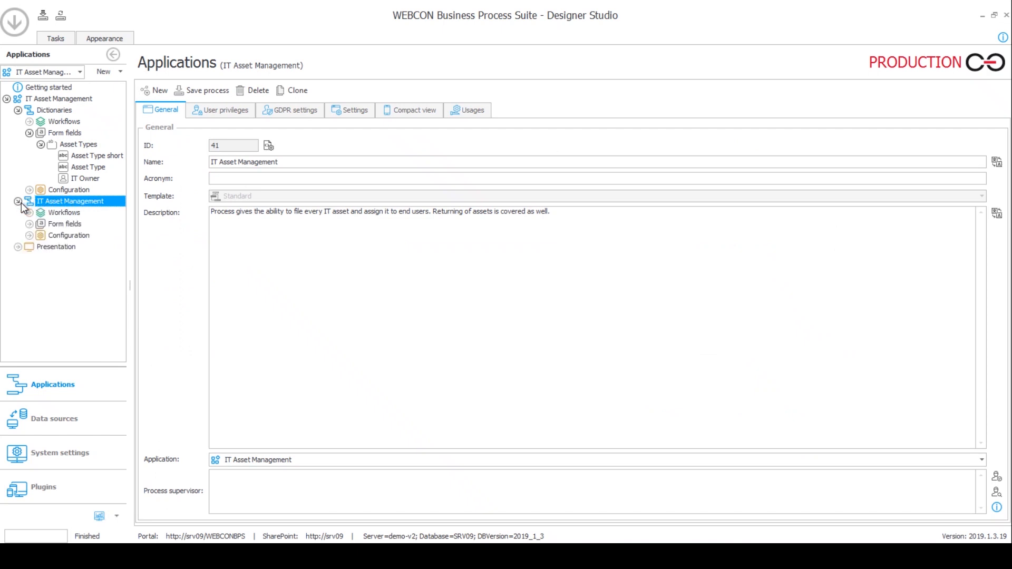
click(30, 212)
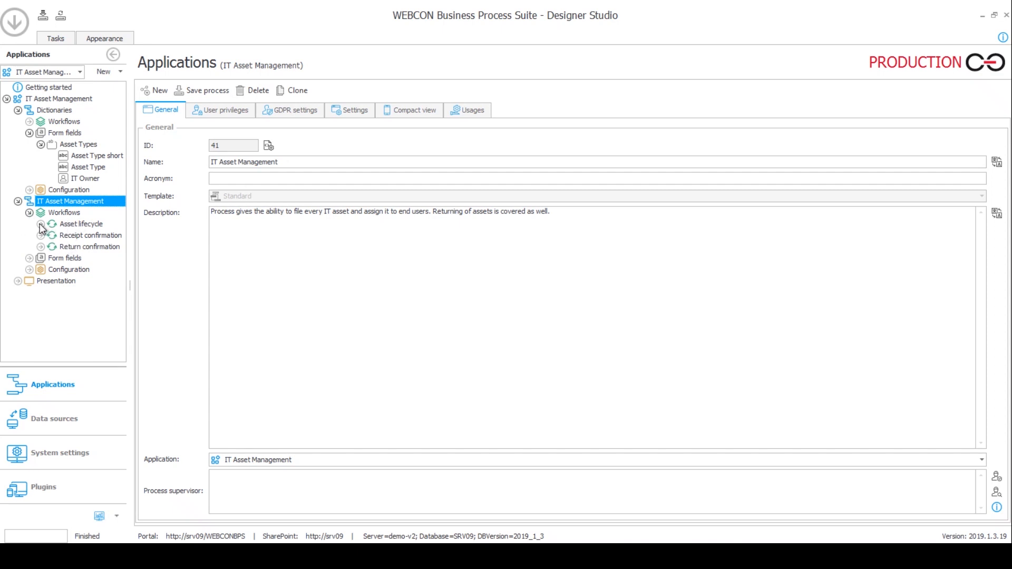
click(40, 224)
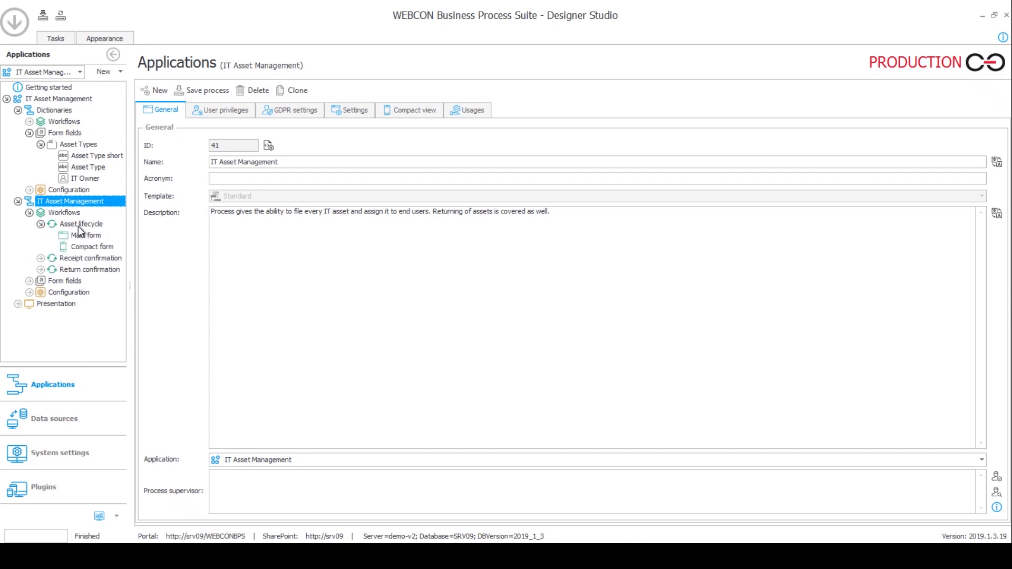
click(79, 224)
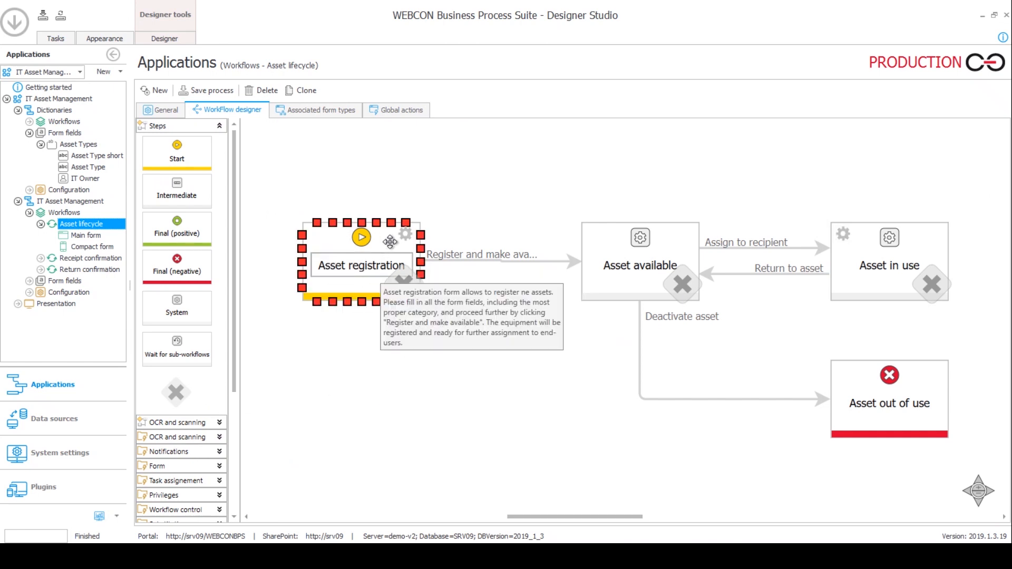
click(366, 233)
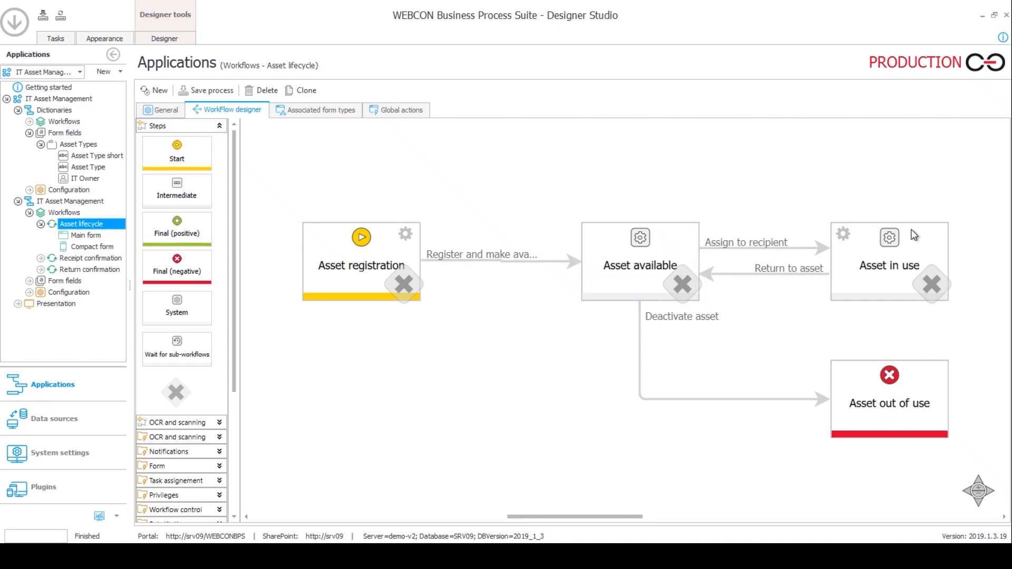
mouse_move(915, 242)
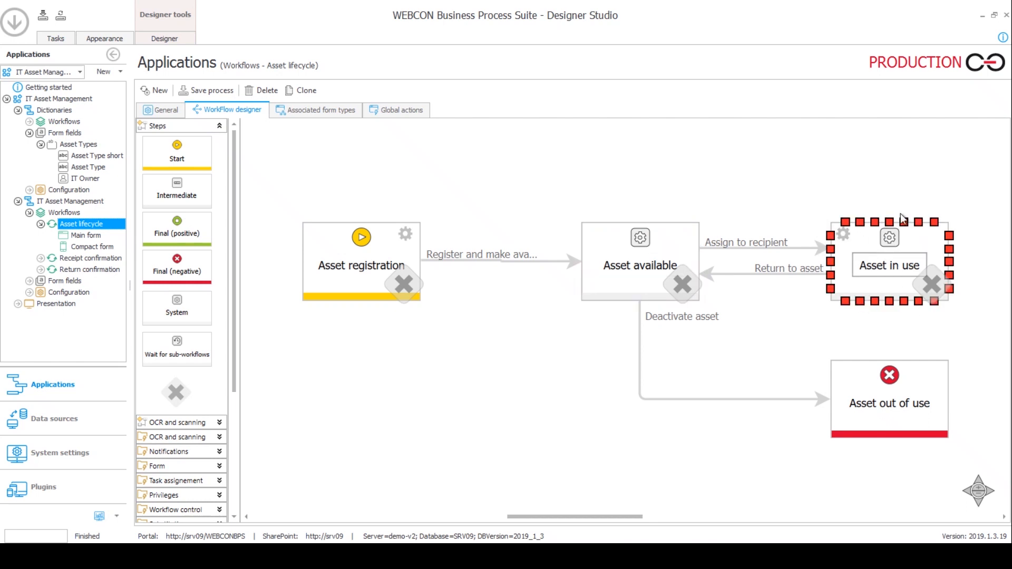
mouse_move(676, 245)
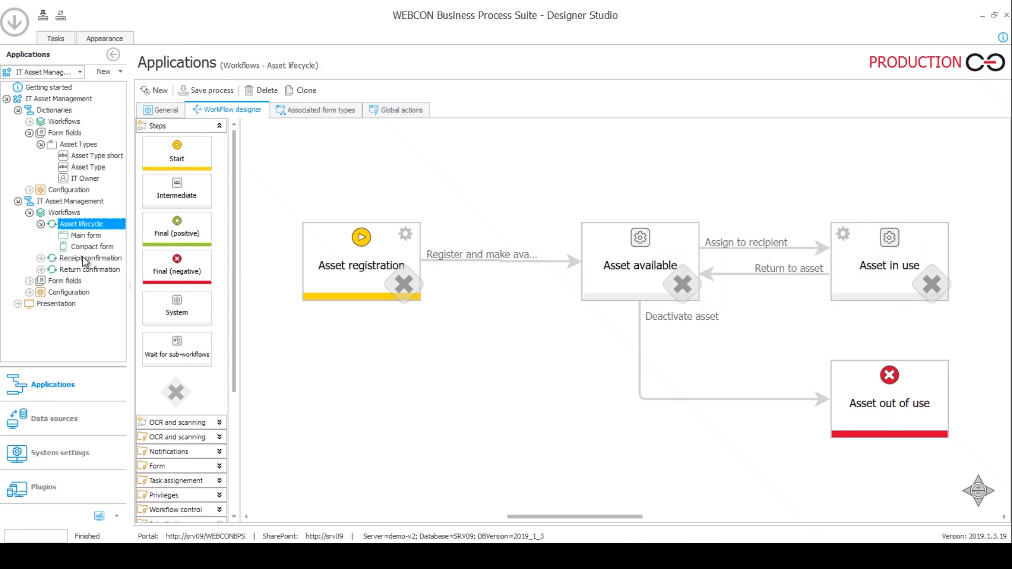
Step: Examine the Receipt confirmation and Return confirmation workflow diagrams, including the asset assignment registration and receipt confirmation steps
click(47, 259)
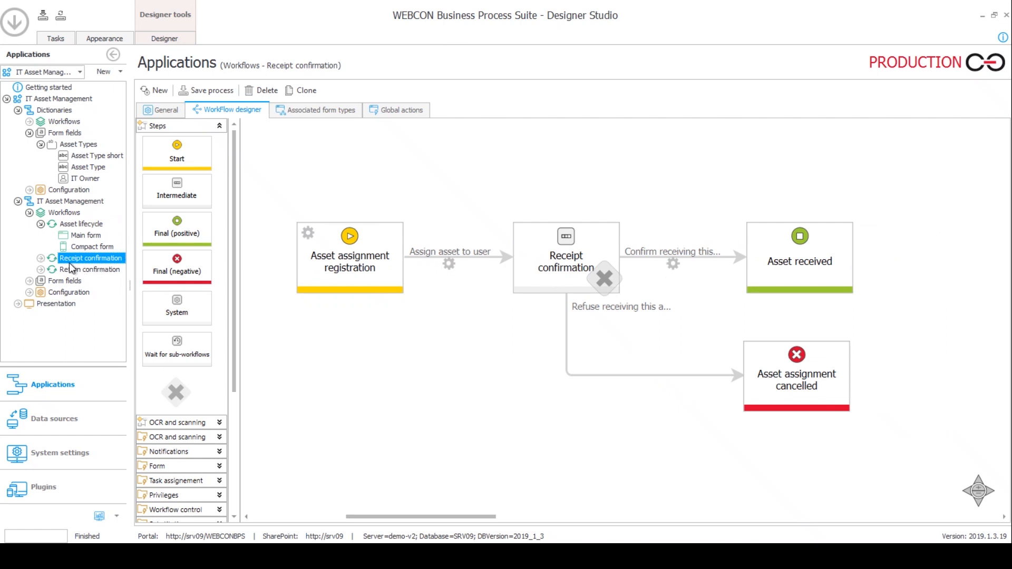
click(81, 269)
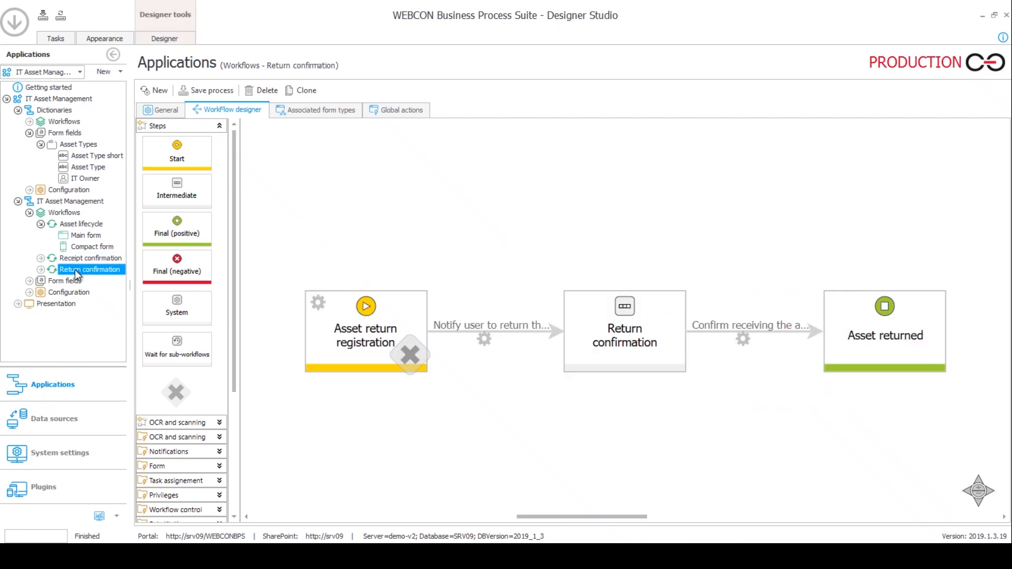
click(43, 261)
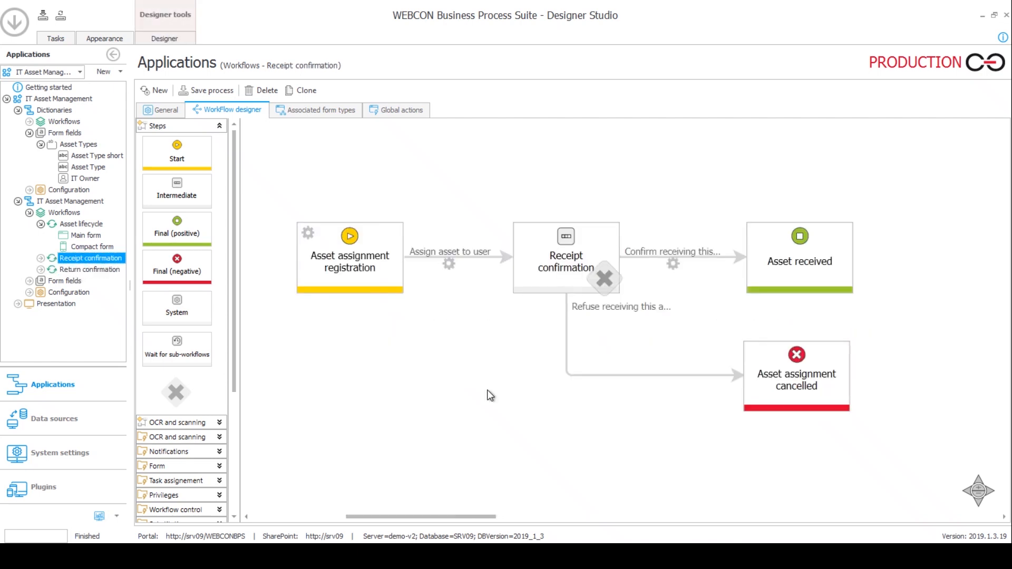
click(400, 272)
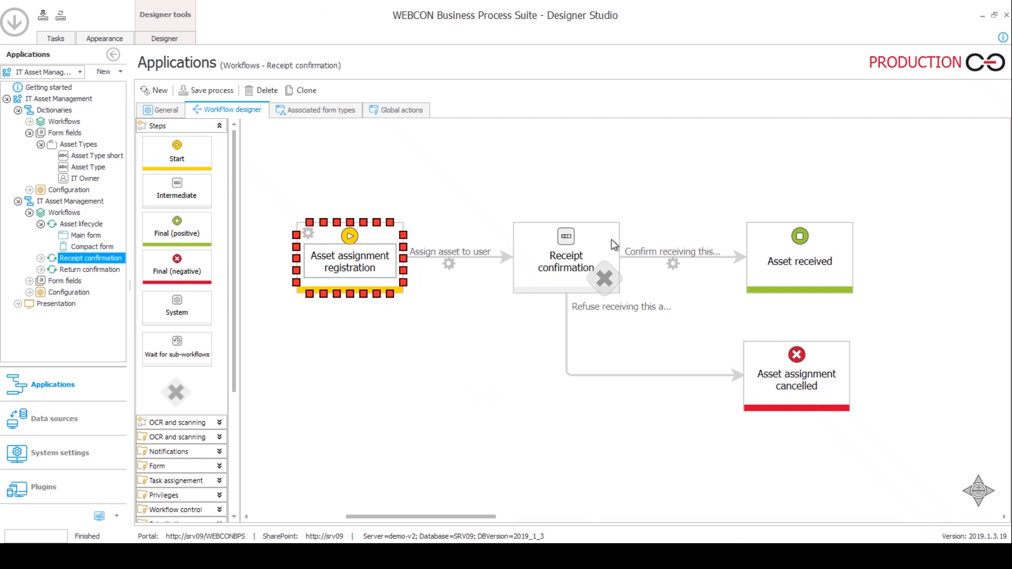
click(572, 259)
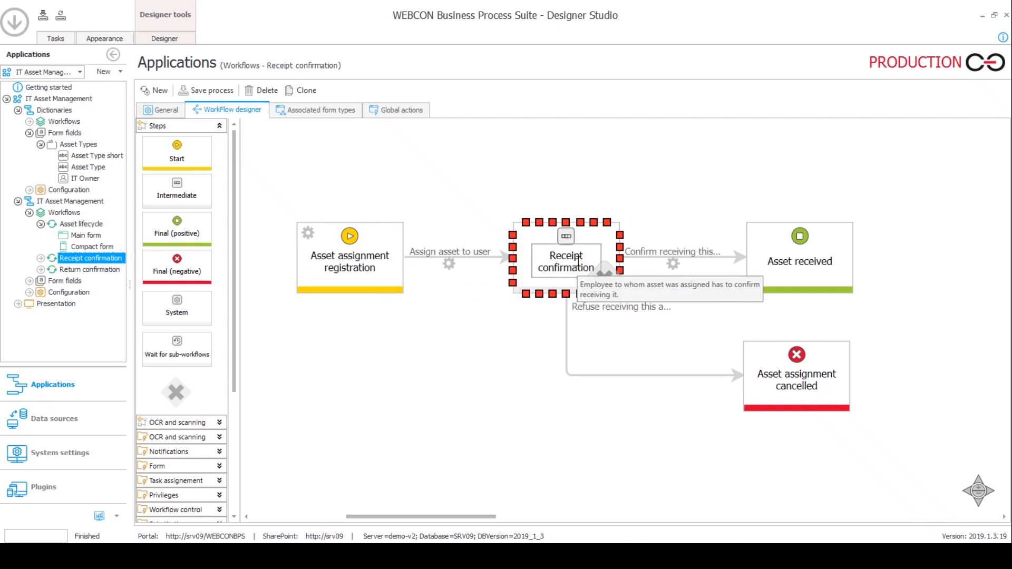
Step: Inspect the configuration of the Update asset register action in the Receipt confirmation workflow, and check the related path in the Asset lifecycle workflow
click(567, 338)
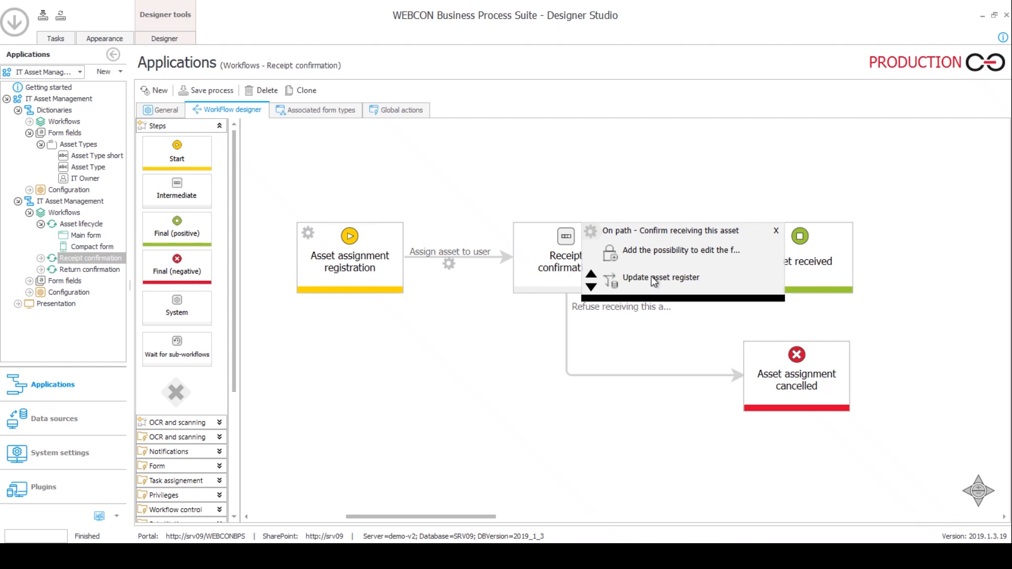
click(651, 276)
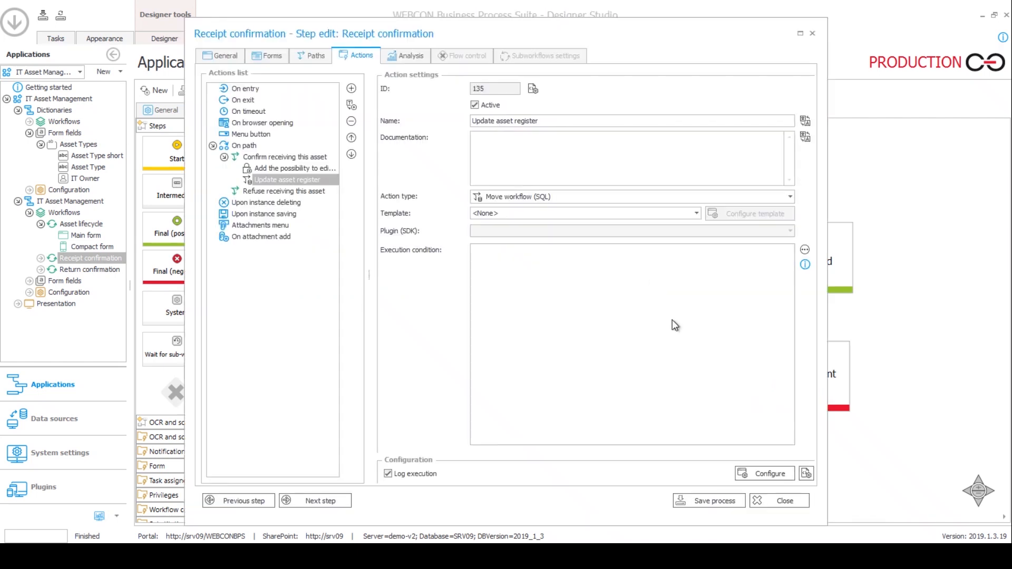
click(761, 474)
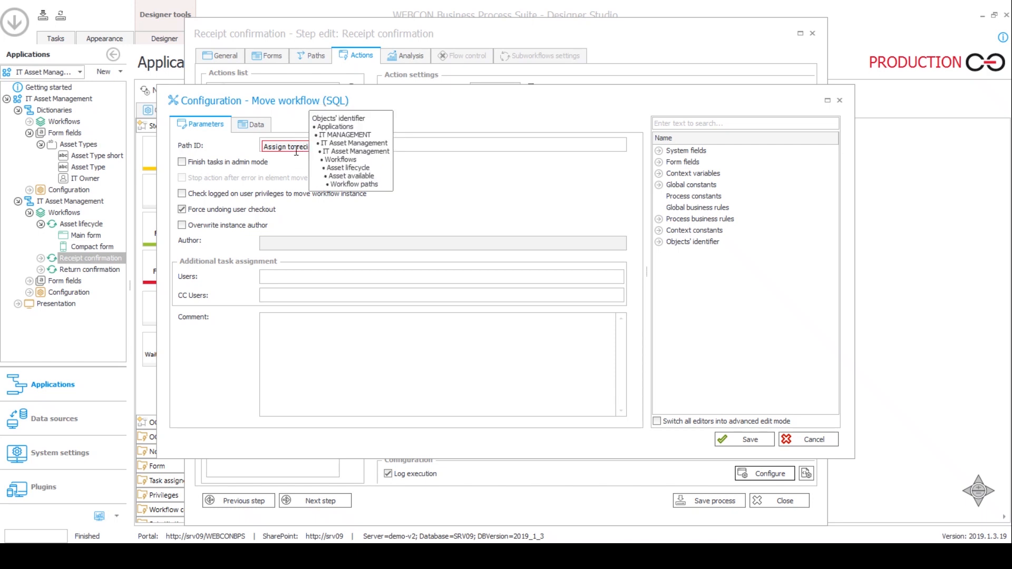
click(812, 438)
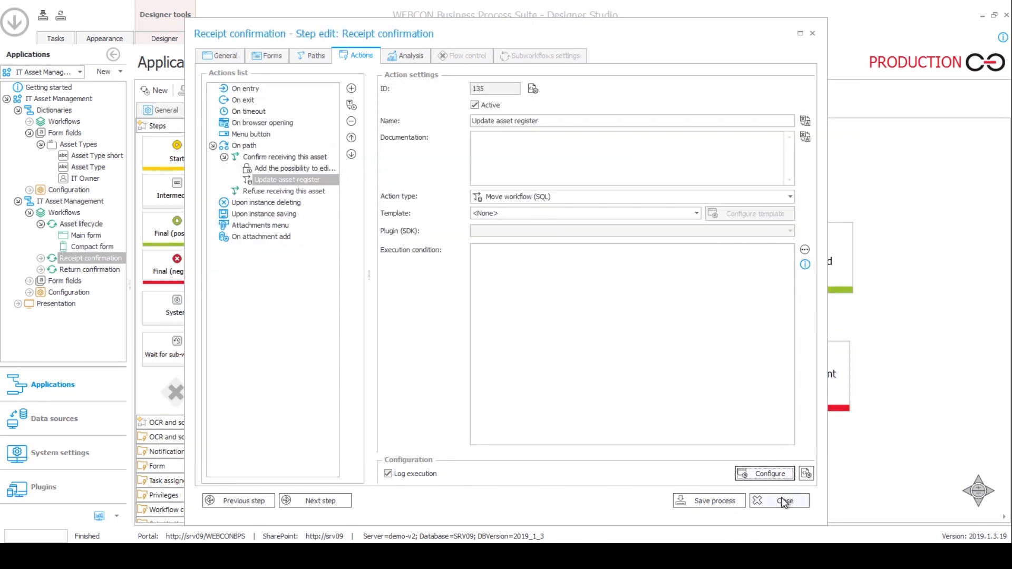
click(781, 499)
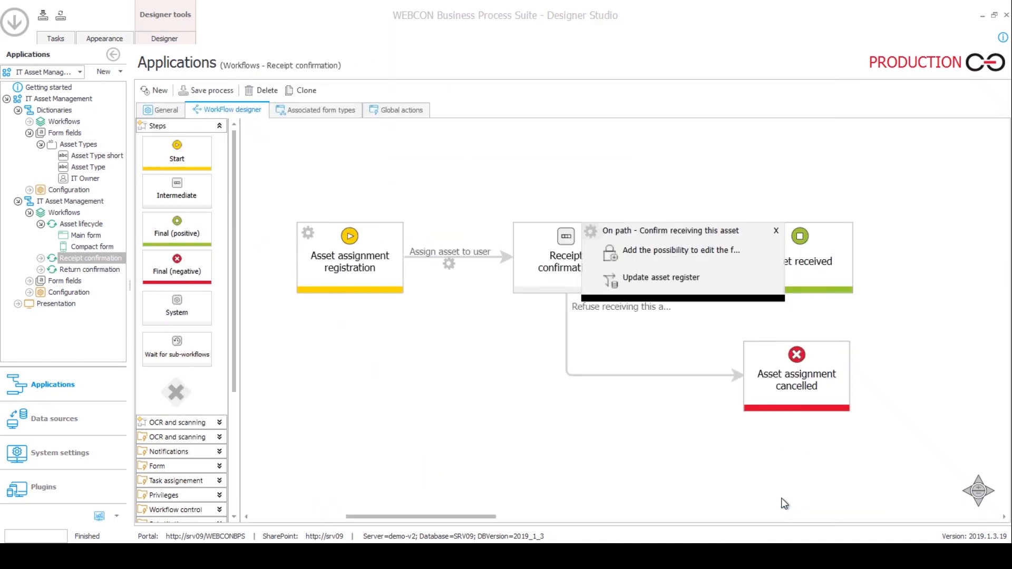
click(87, 227)
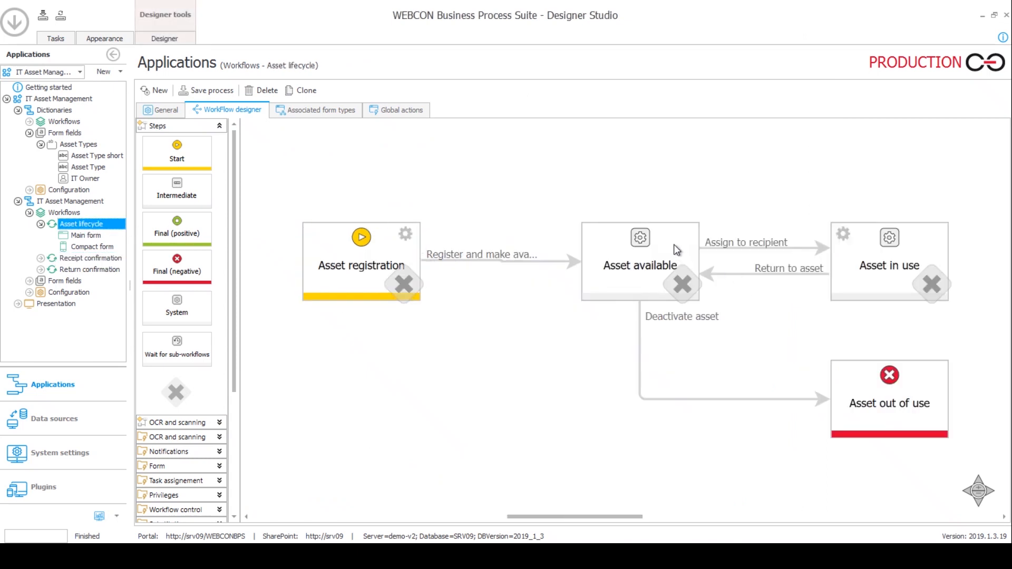
mouse_move(816, 257)
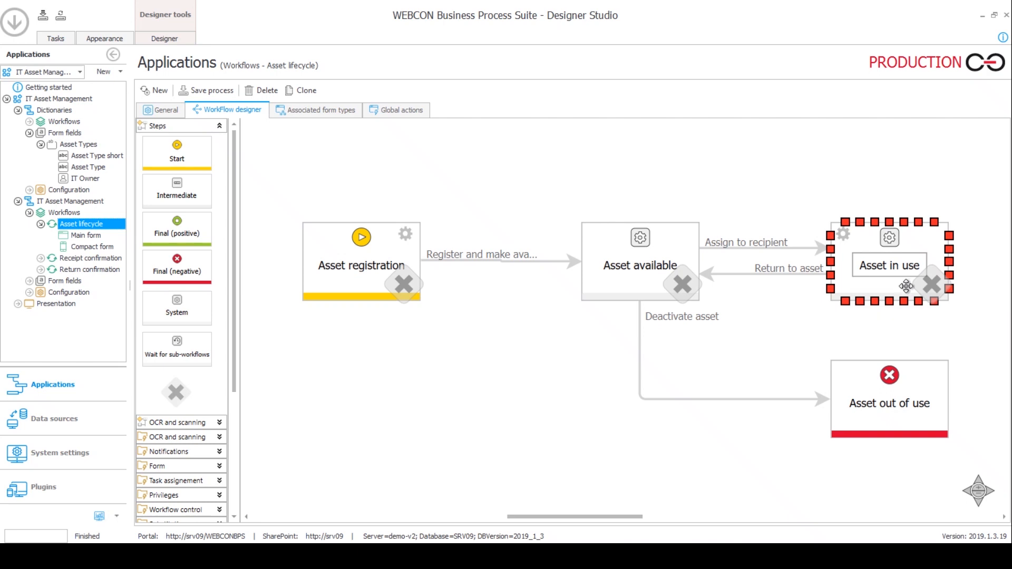
Step: In the Return confirmation workflow, inspect the configuration of the Return asset to active step action on the Confirm receiving the asset path
click(97, 268)
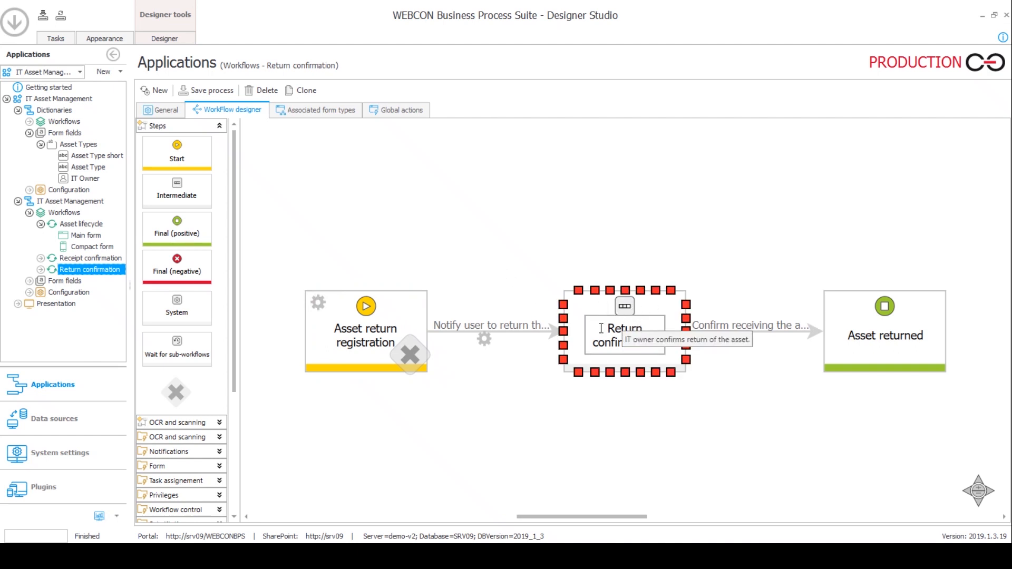
click(743, 342)
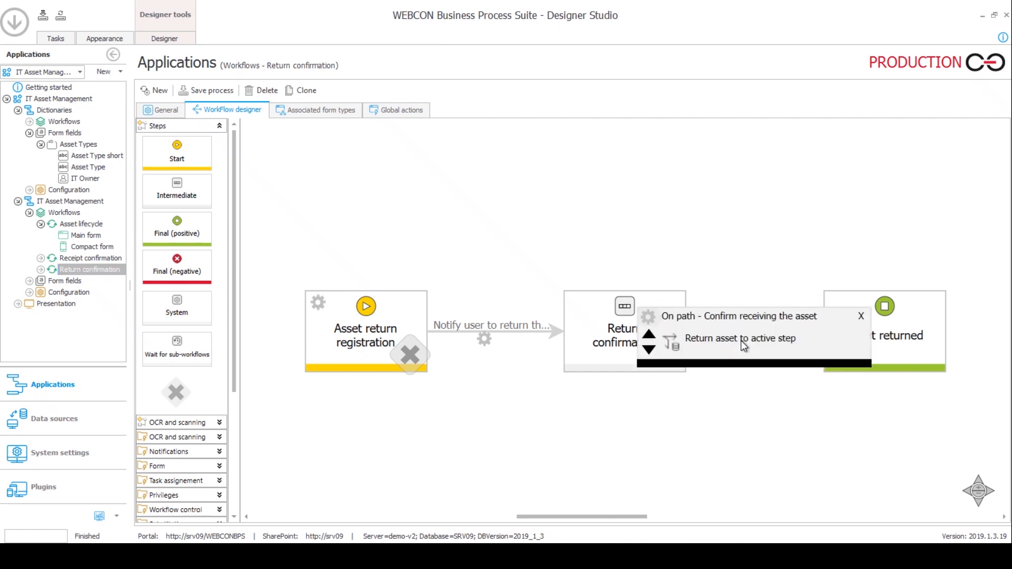
click(743, 340)
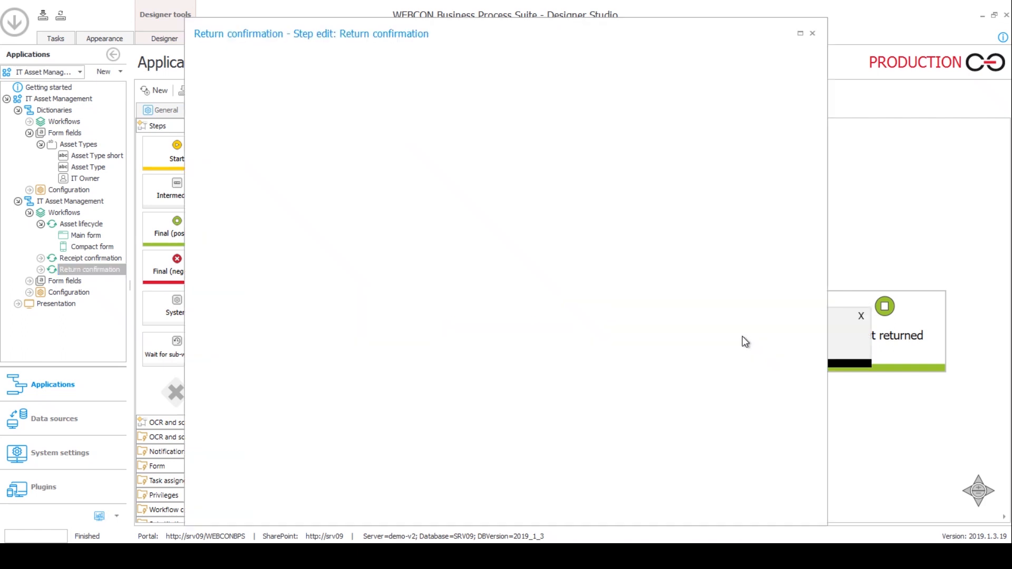
click(759, 475)
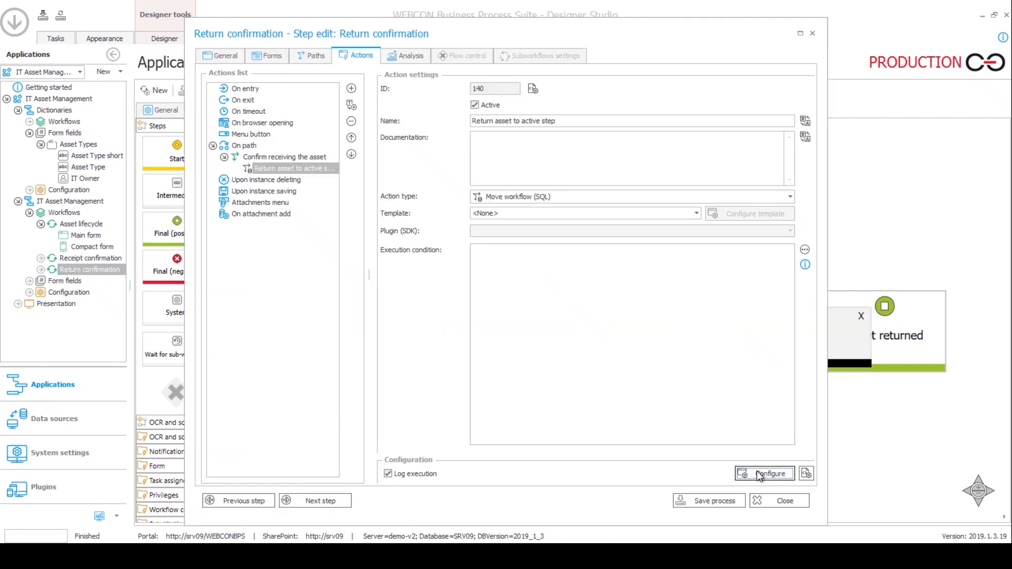
mouse_move(298, 147)
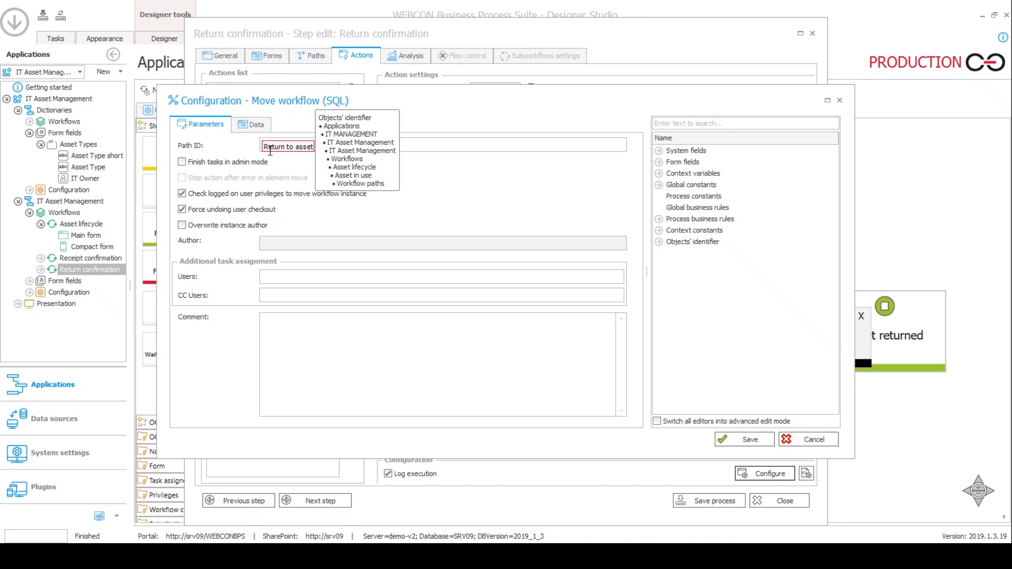
click(812, 440)
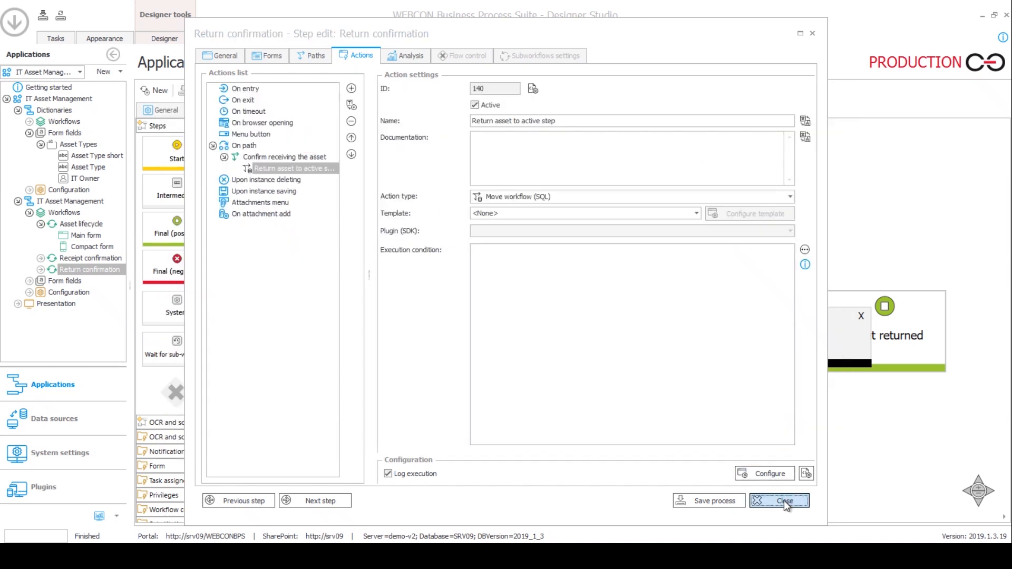
click(784, 501)
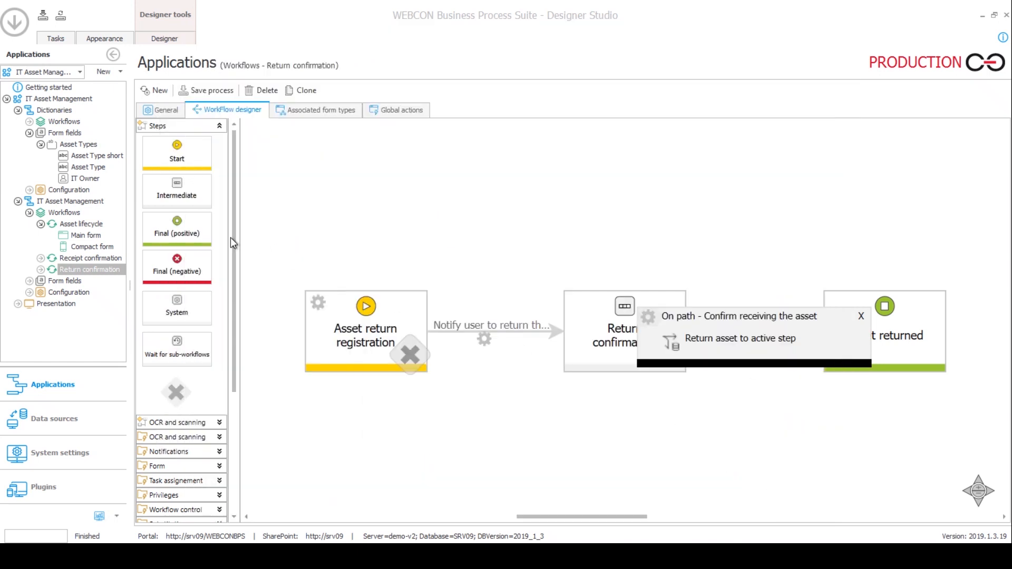
Step: Reopen the Asset lifecycle workflow and review its steps from Asset registration through Asset available to Asset in use
click(85, 227)
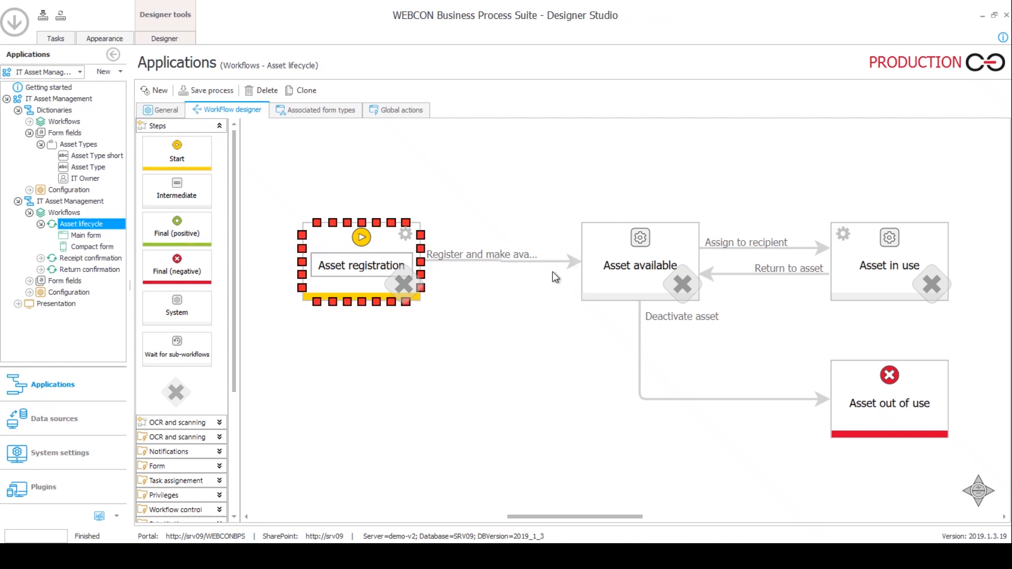
mouse_move(638, 272)
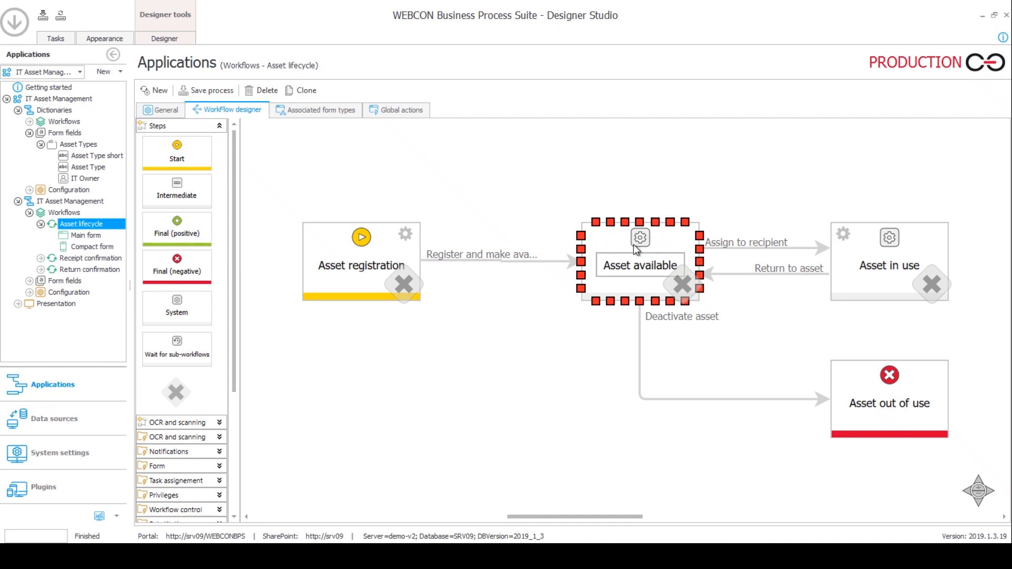
click(875, 233)
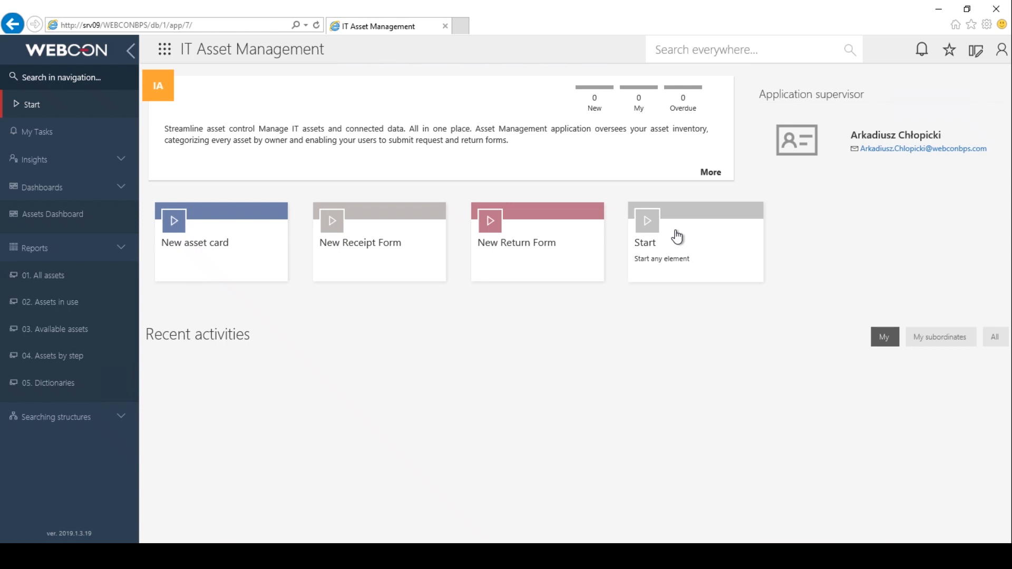
Step: Switch to the IT Asset Management portal, review the Assets Dashboard, and open the 01. All assets report
click(36, 216)
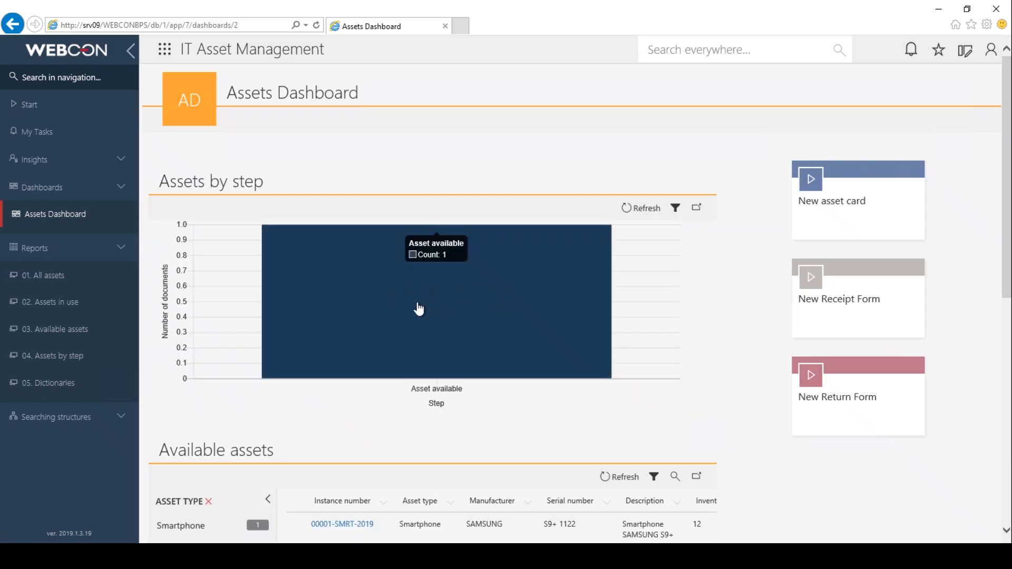
scroll(420, 369, down, 2)
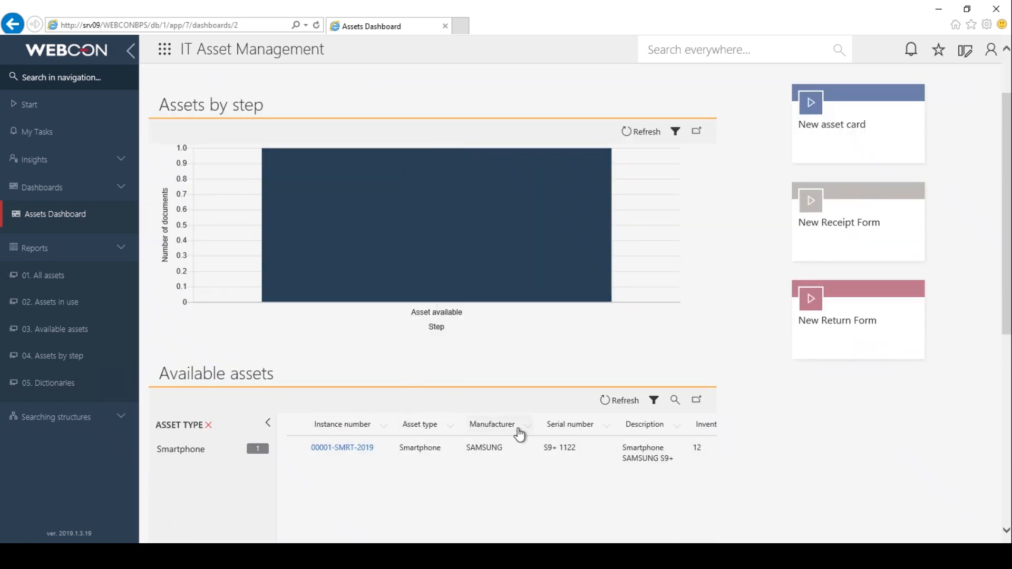
scroll(429, 380, up, 2)
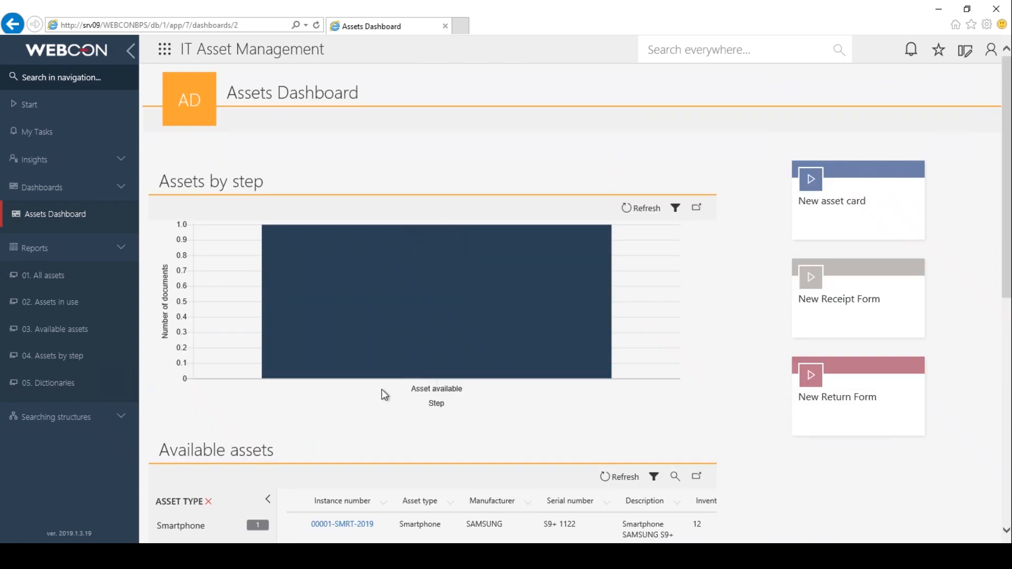
click(44, 279)
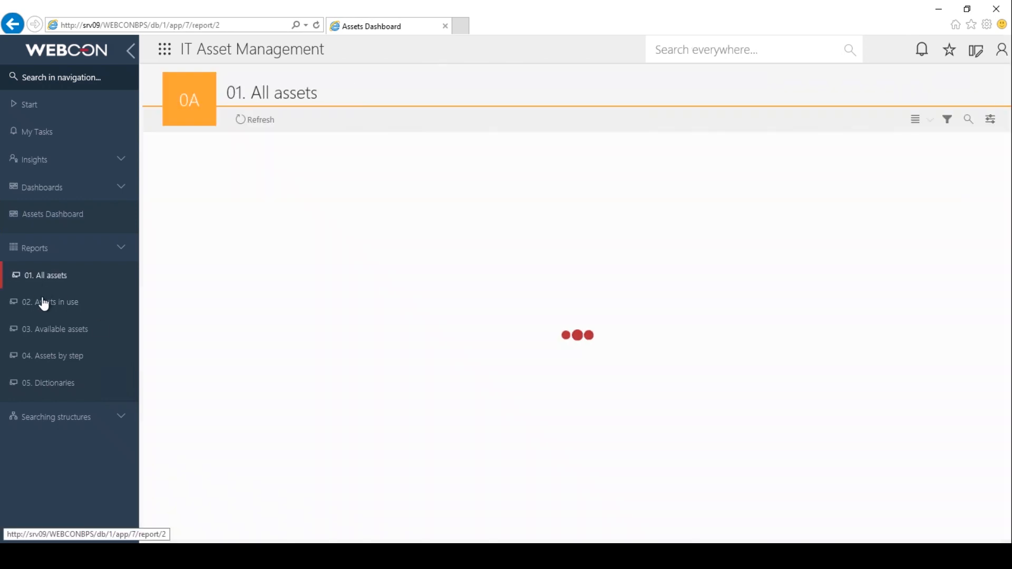
Step: Review the 02. Assets in use report and the 01. All assets report before registering a new asset
click(47, 305)
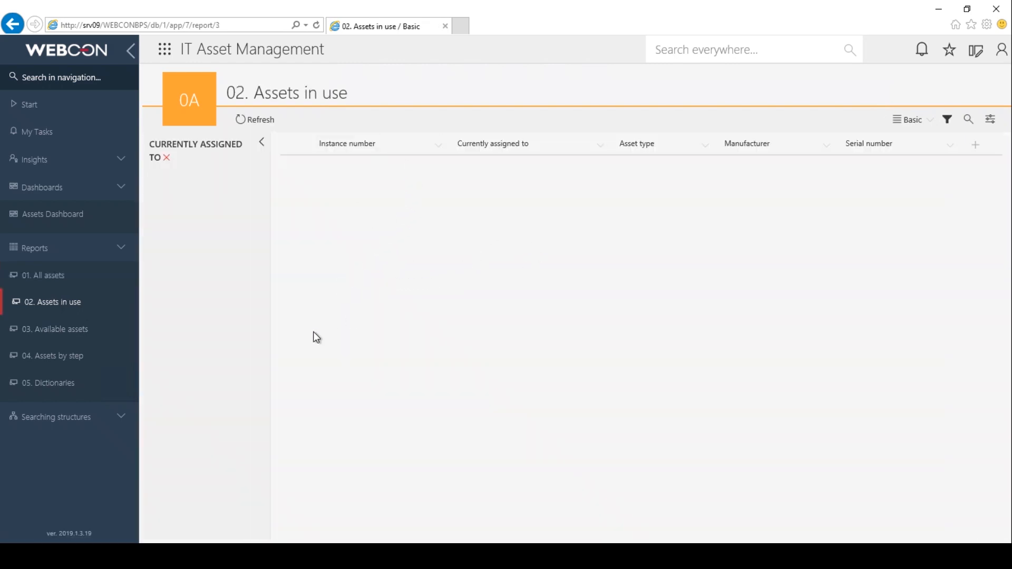
click(45, 279)
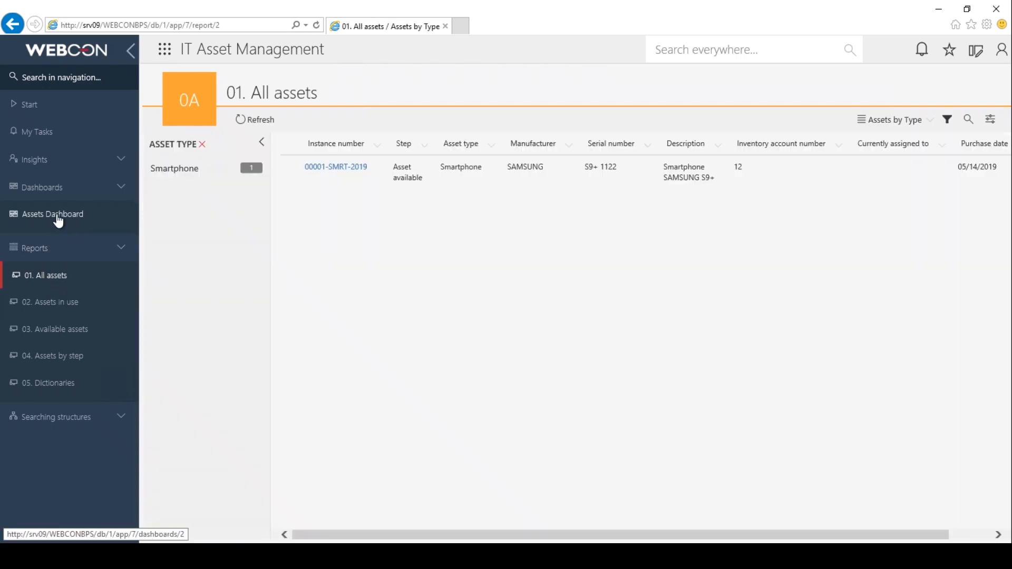
Step: Register and make available a DELL PC, serial number TEST ITEM, value 1 000,00 EUR, warranty till 05/08/2020, and check the 01. All assets report
click(28, 105)
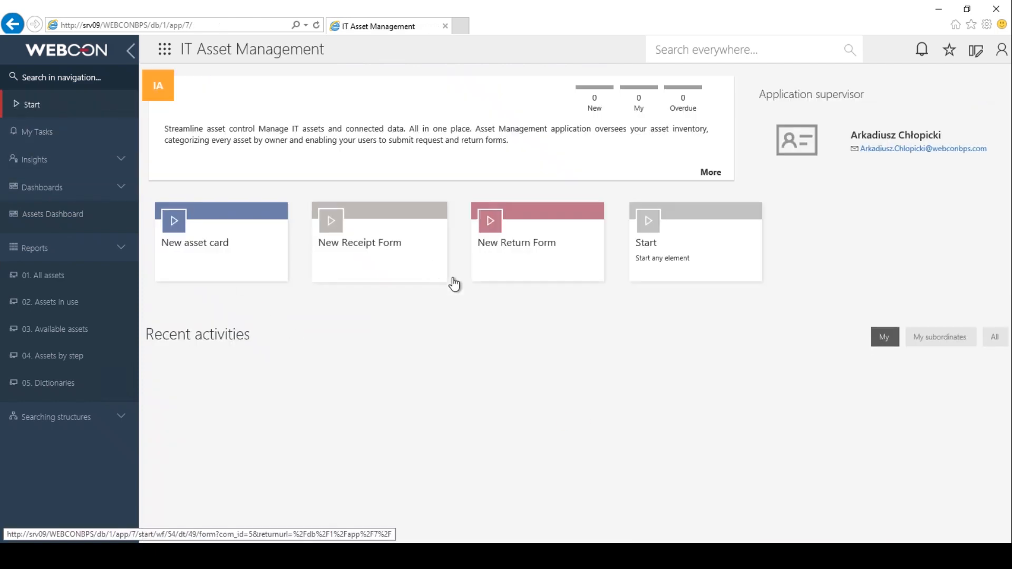
click(286, 271)
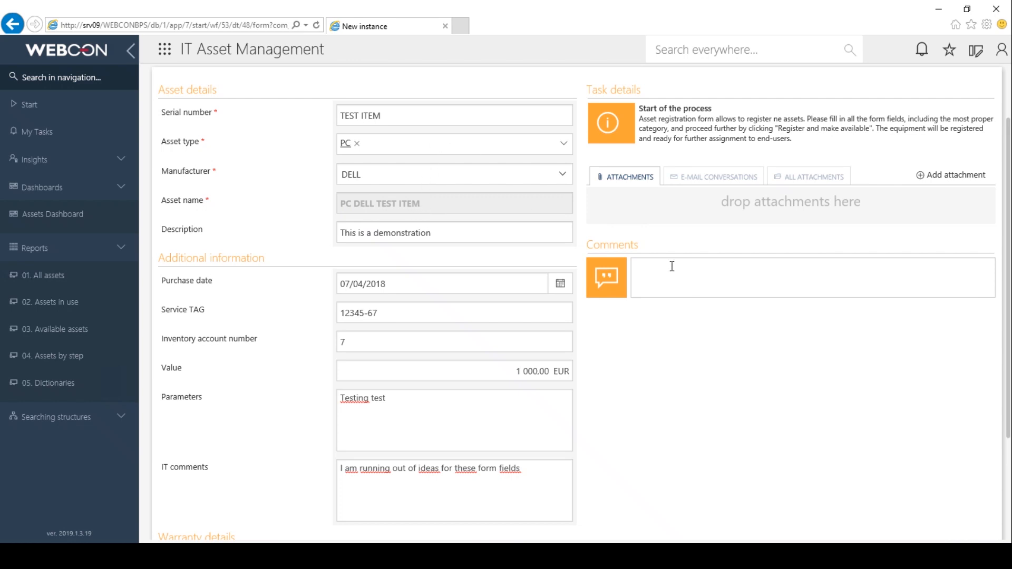
scroll(670, 271, down, 3)
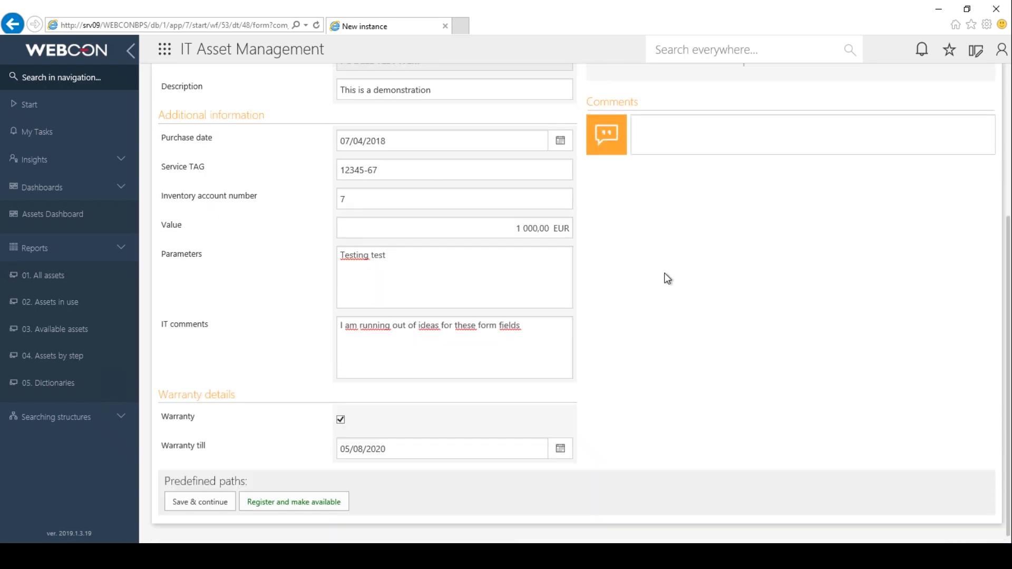
click(291, 506)
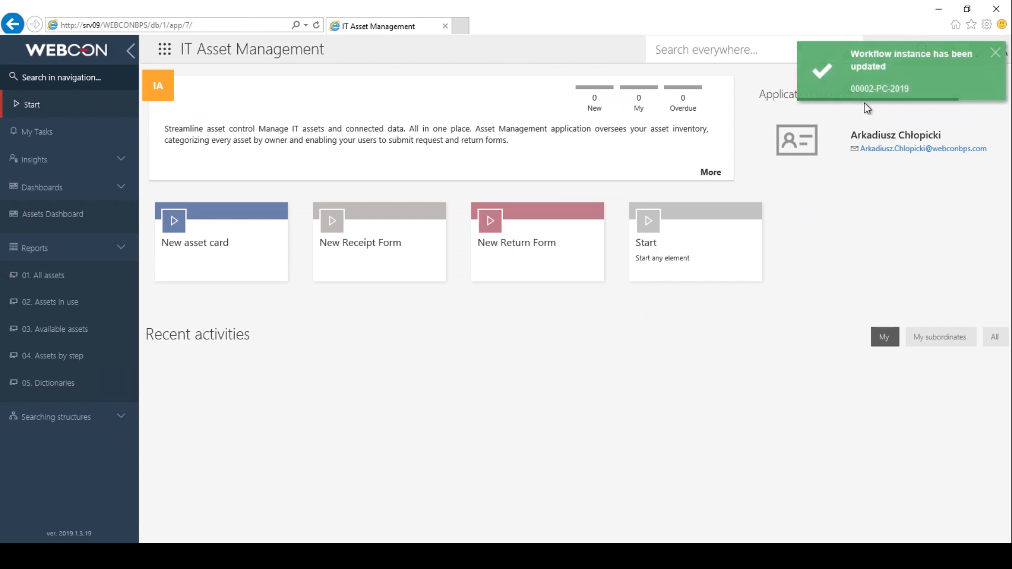
click(47, 275)
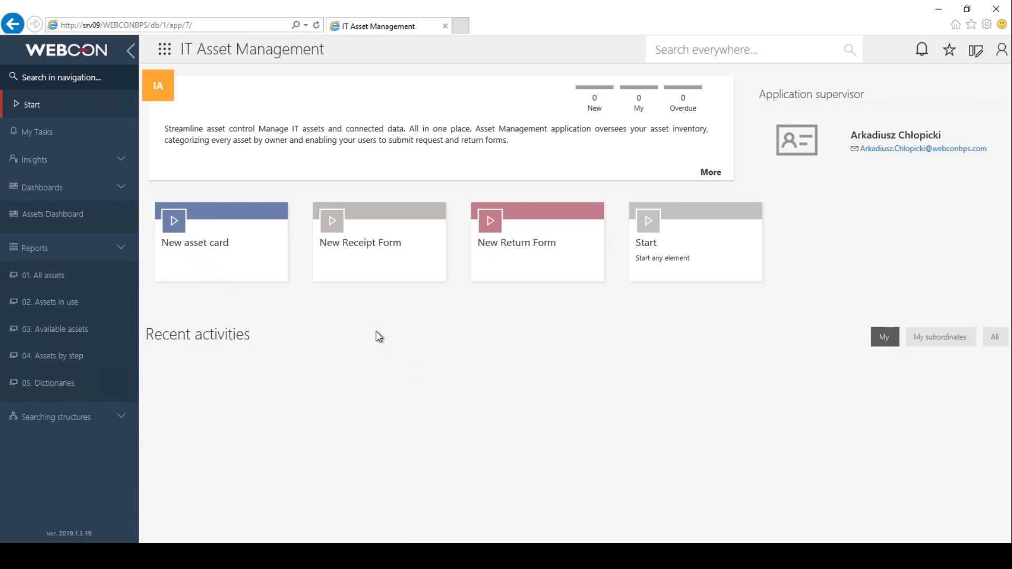
Step: Assign PC DELL TEST ITEM to the asset user in a new receipt form with location Kraków, and confirm receiving it in the assigned task
click(371, 234)
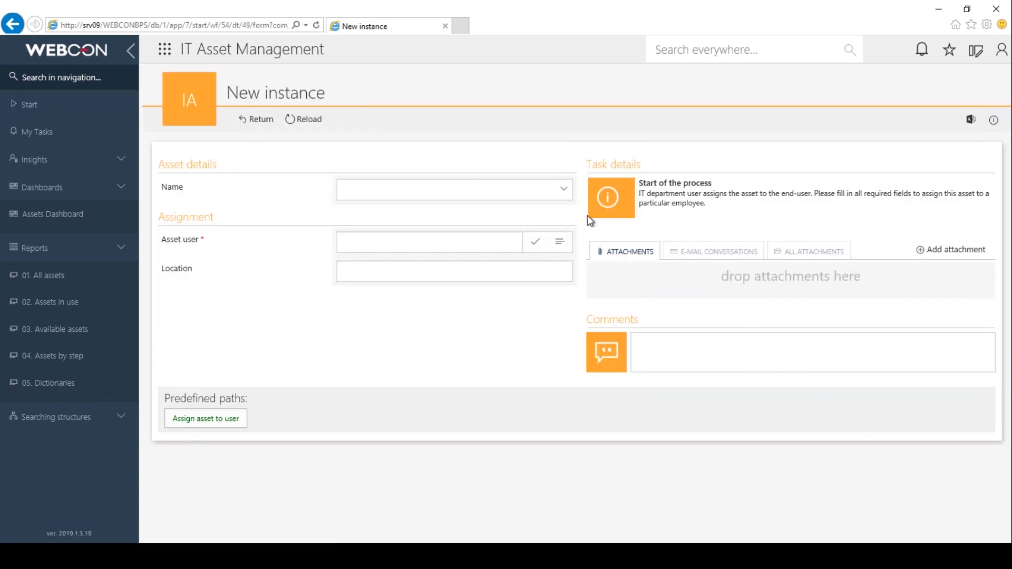
click(567, 197)
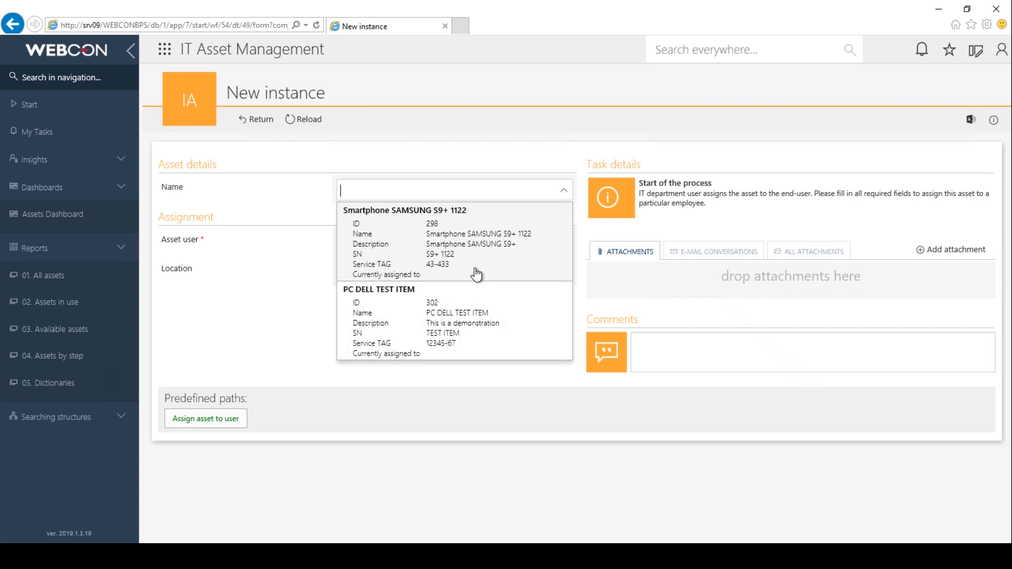
click(406, 321)
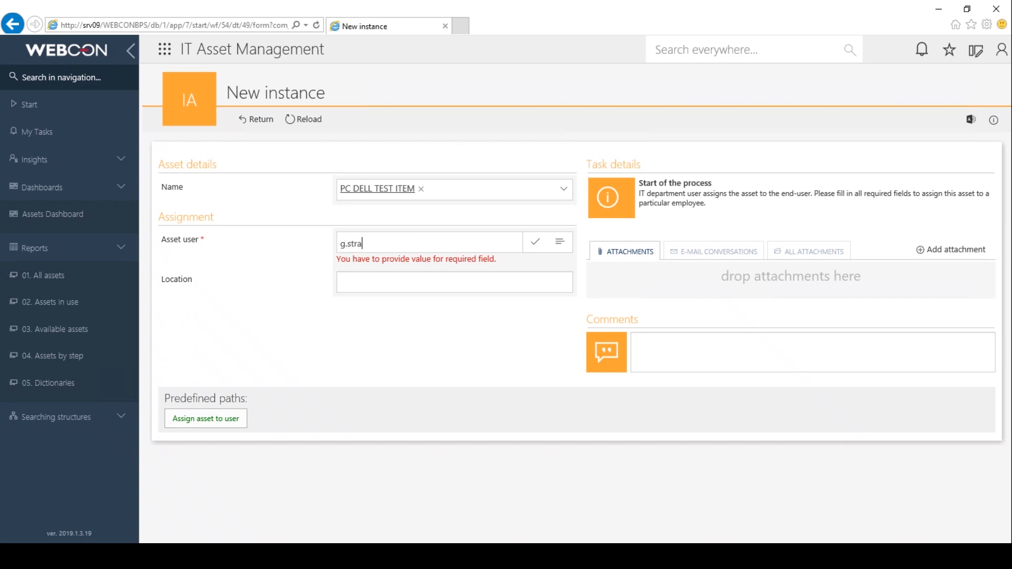
key(Tab)
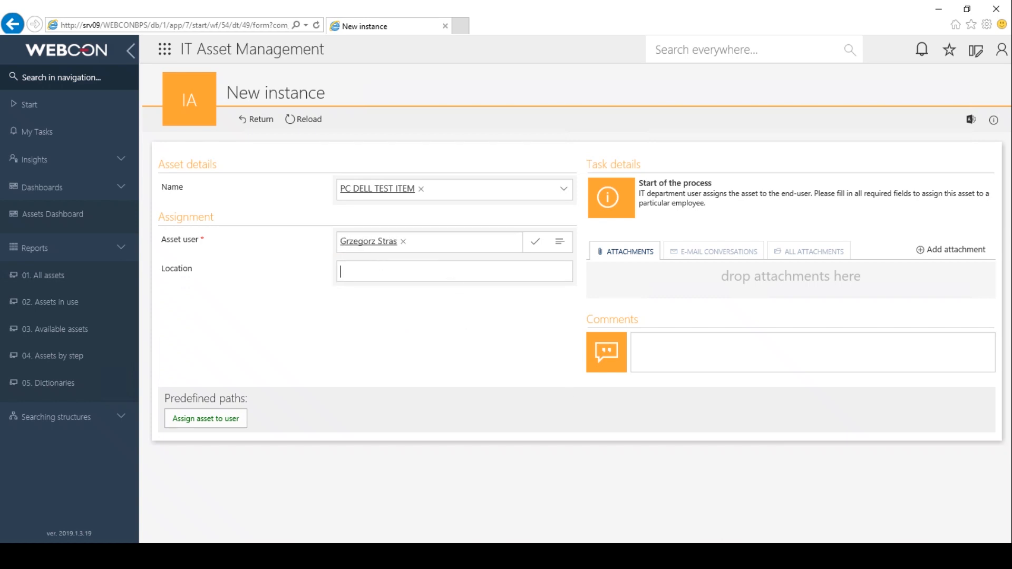
text(Kraków)
click(226, 419)
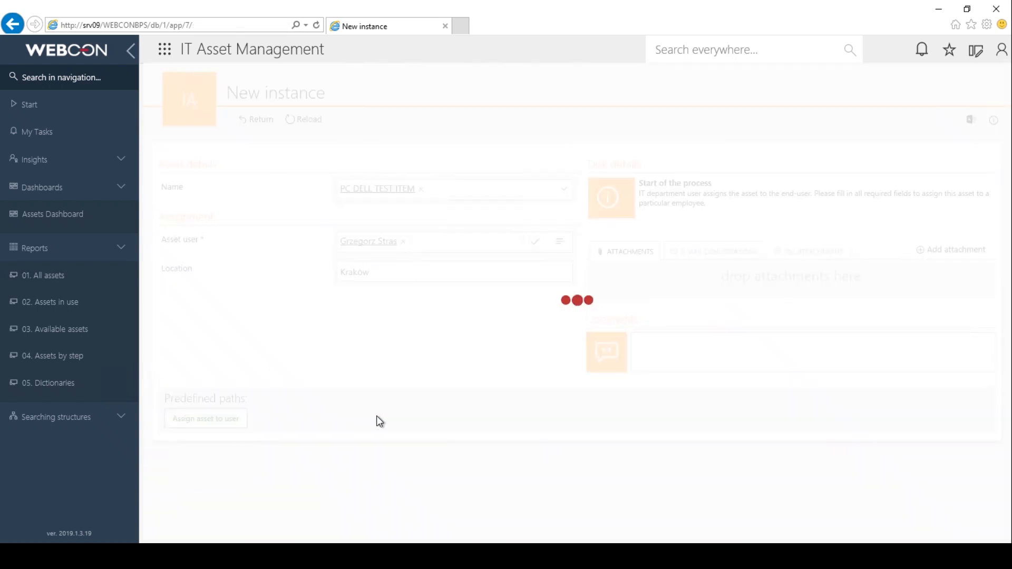
click(45, 131)
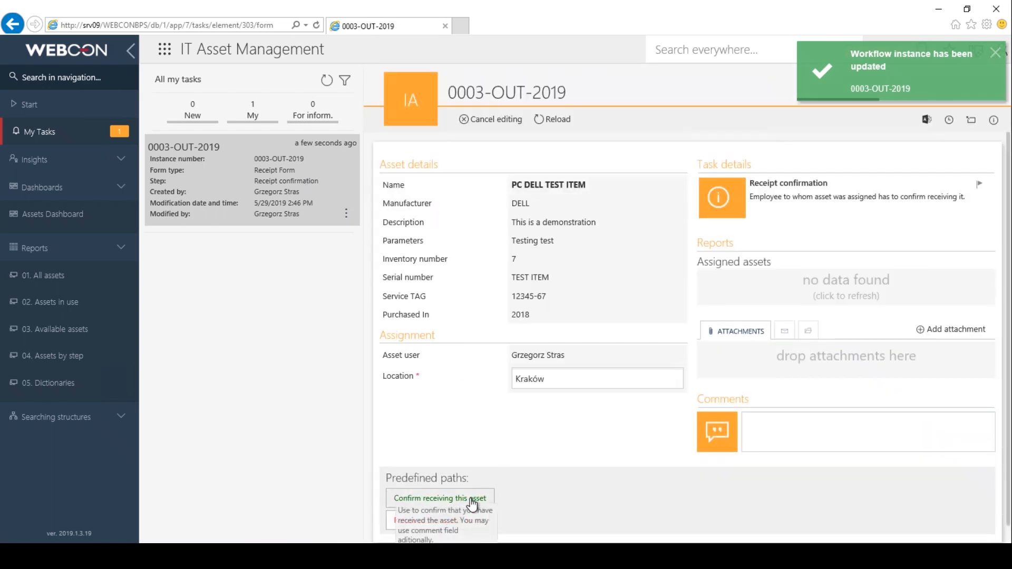
click(471, 500)
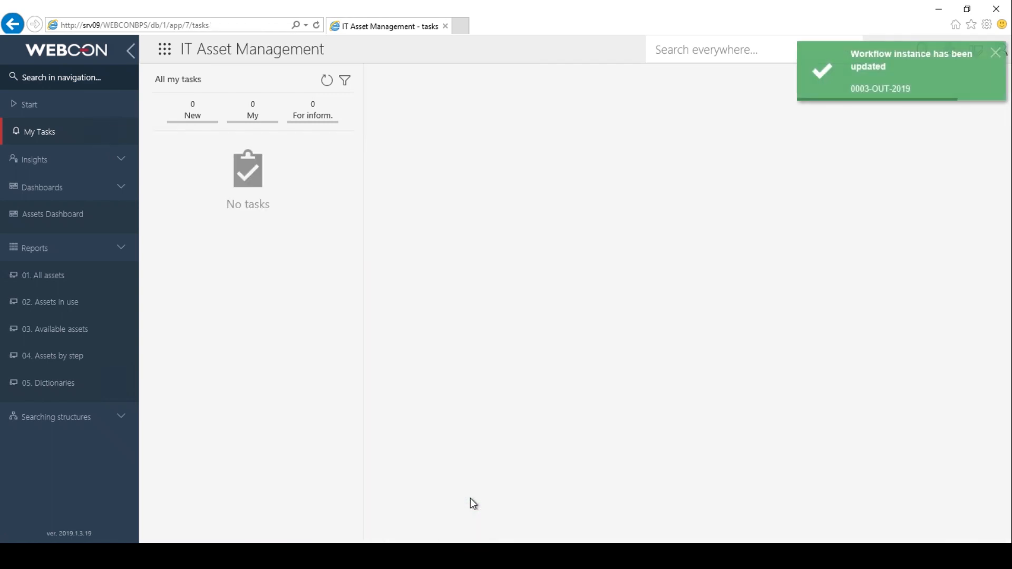
Step: Check the assigned PC in the 01. All assets and 02. Assets in use reports and on the Assets Dashboard chart
click(63, 285)
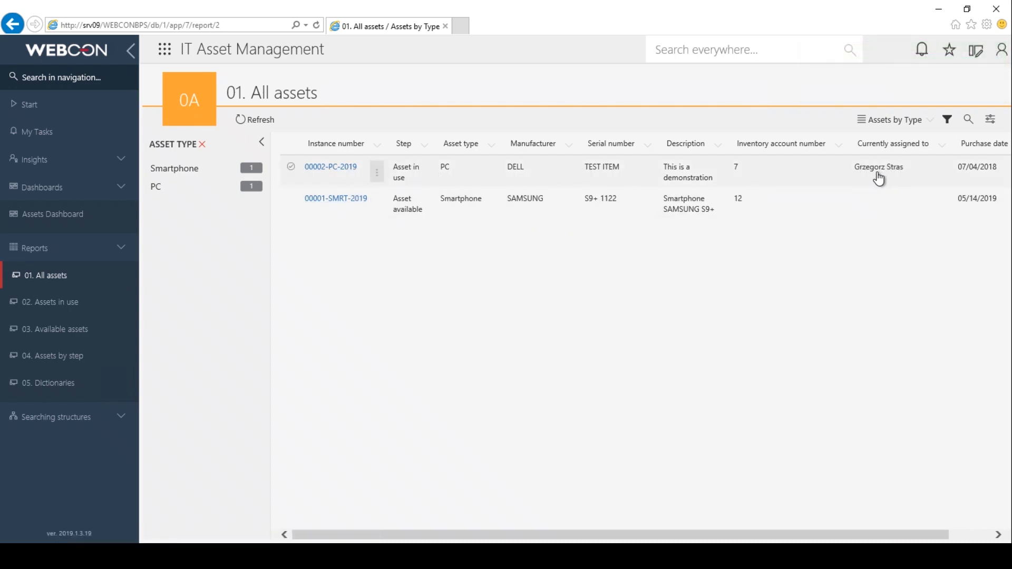
click(66, 304)
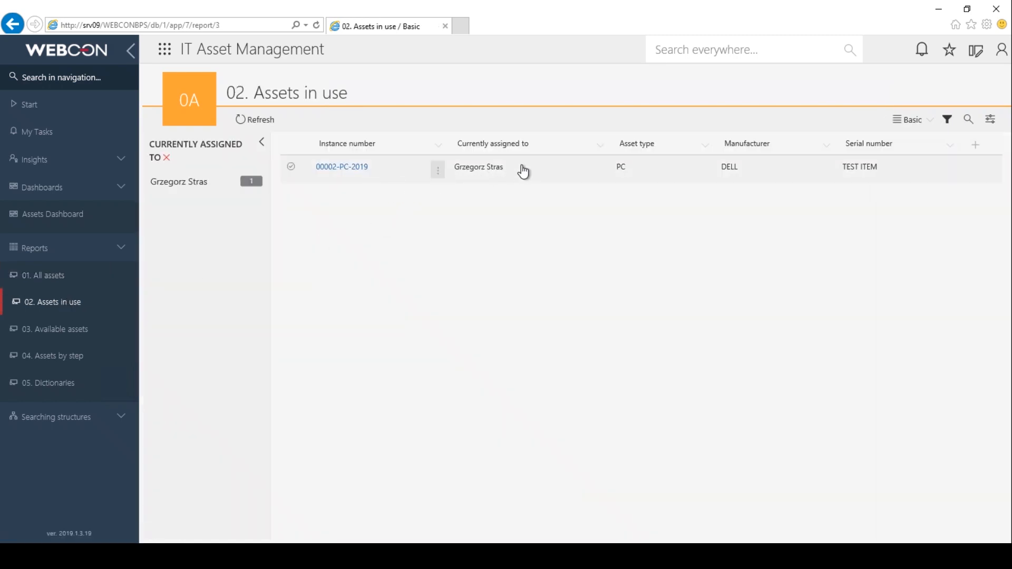
click(84, 219)
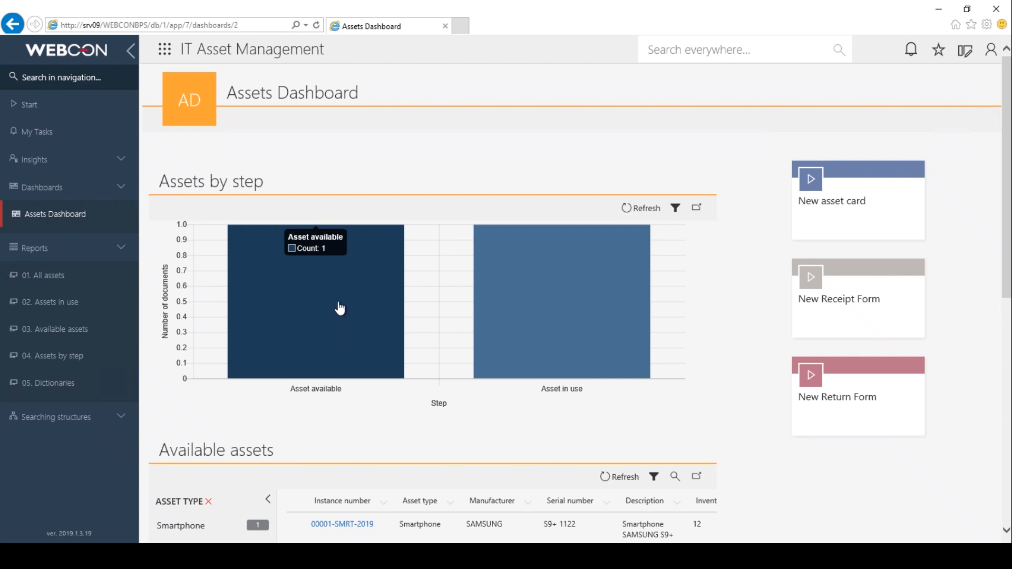
mouse_move(531, 308)
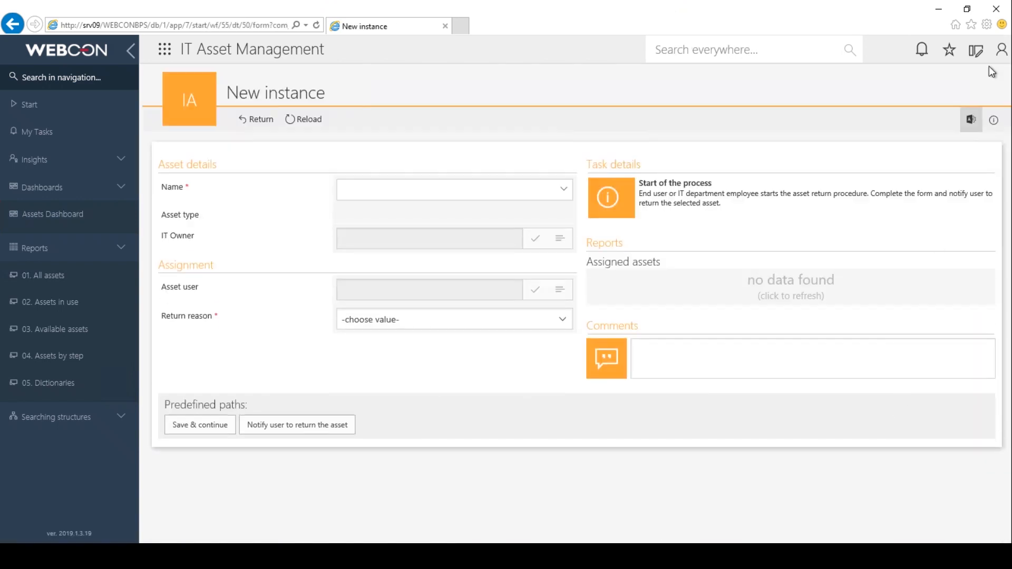
Step: In the new return form, select PC DELL TEST ITEM with return reason Off-boarding and notify the user to return the asset
click(1003, 52)
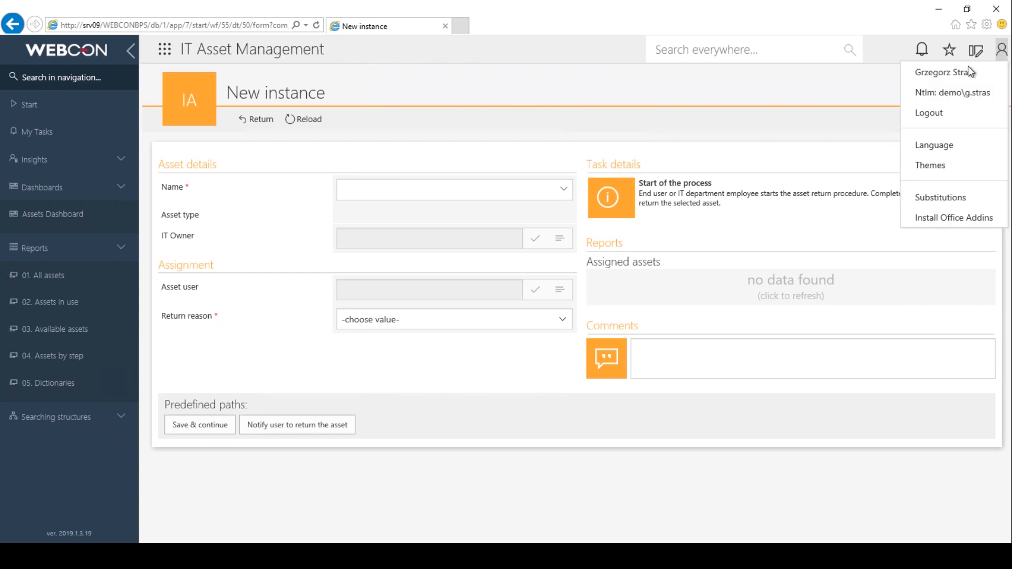
click(563, 199)
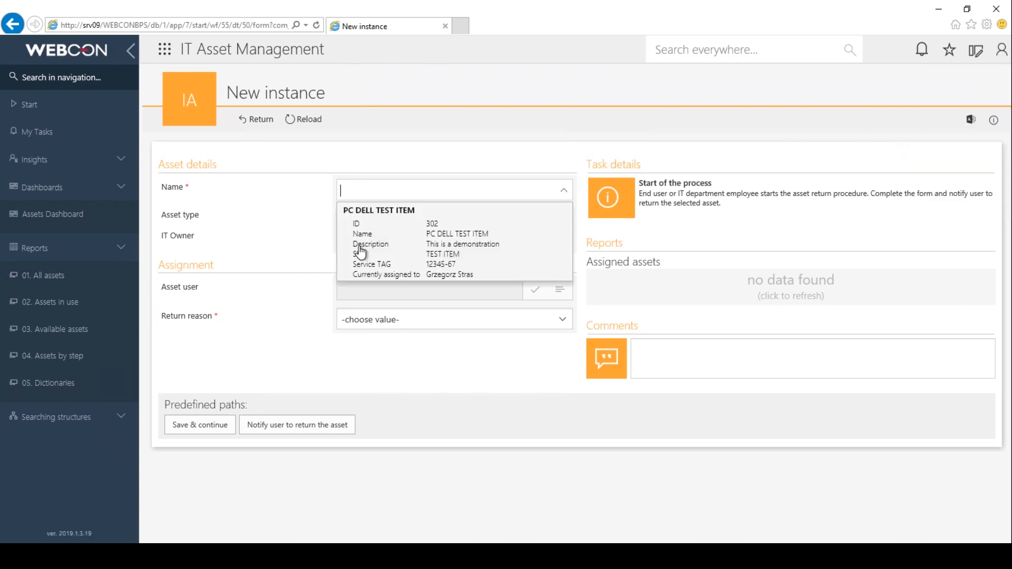
click(400, 230)
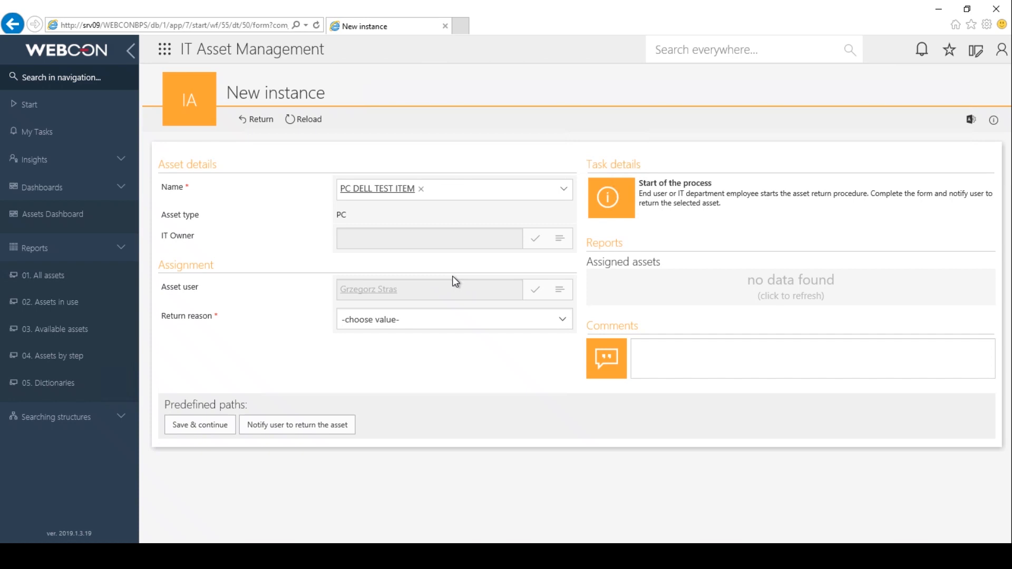
click(414, 322)
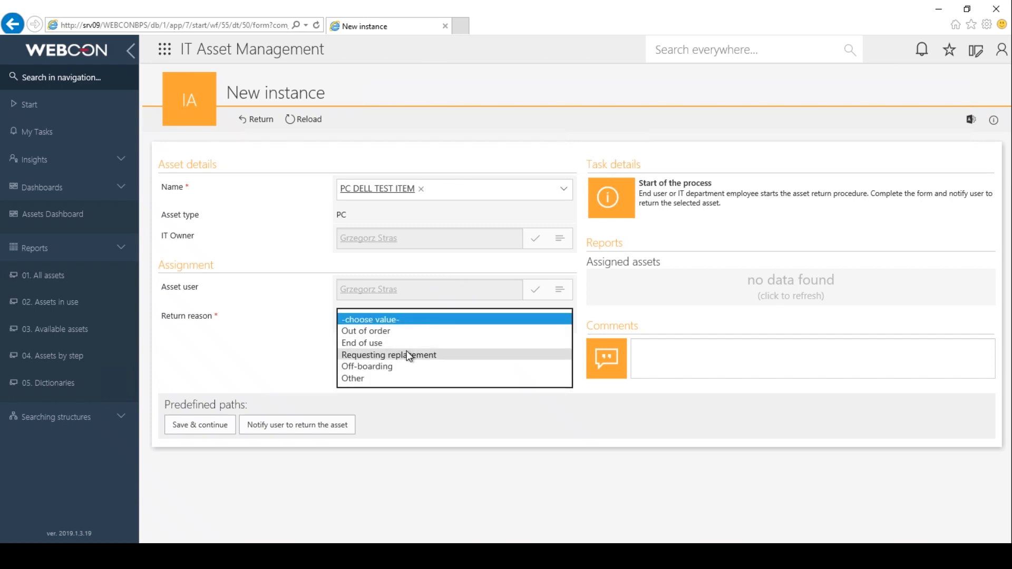
click(398, 366)
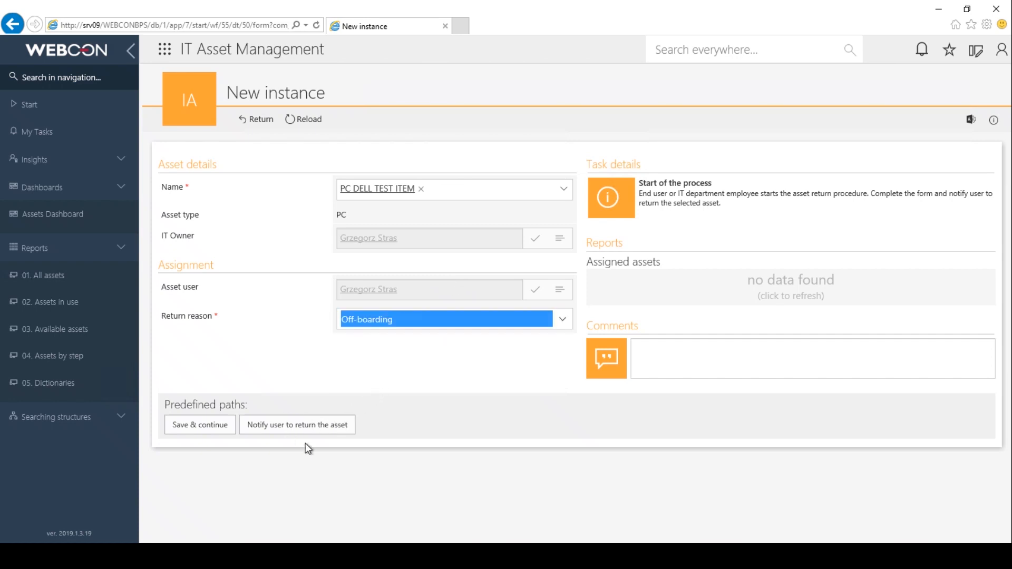
click(305, 430)
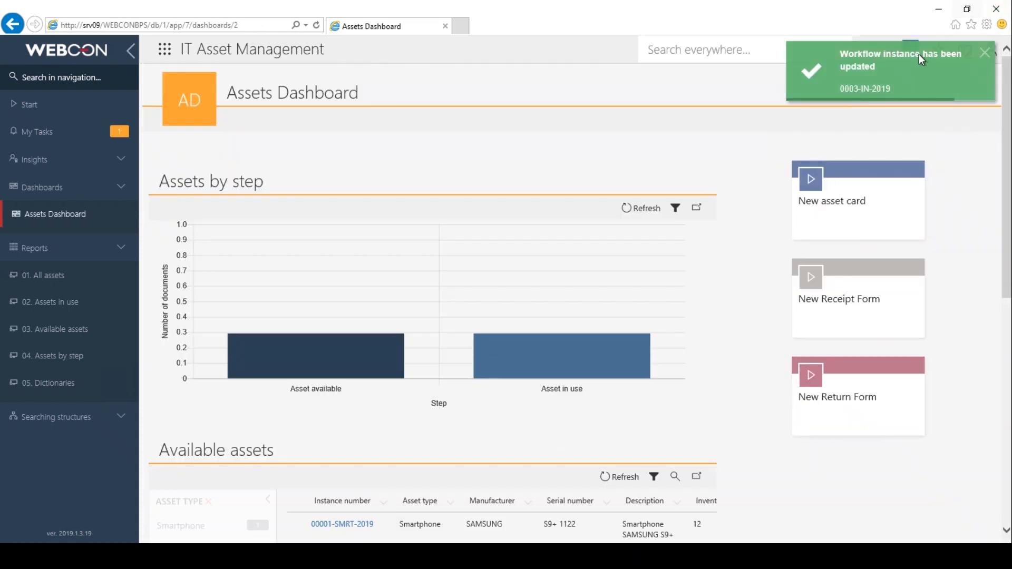
Step: Confirm receiving the returned PC in the assigned task with location Kraków, and check the 03. Available assets report
click(67, 136)
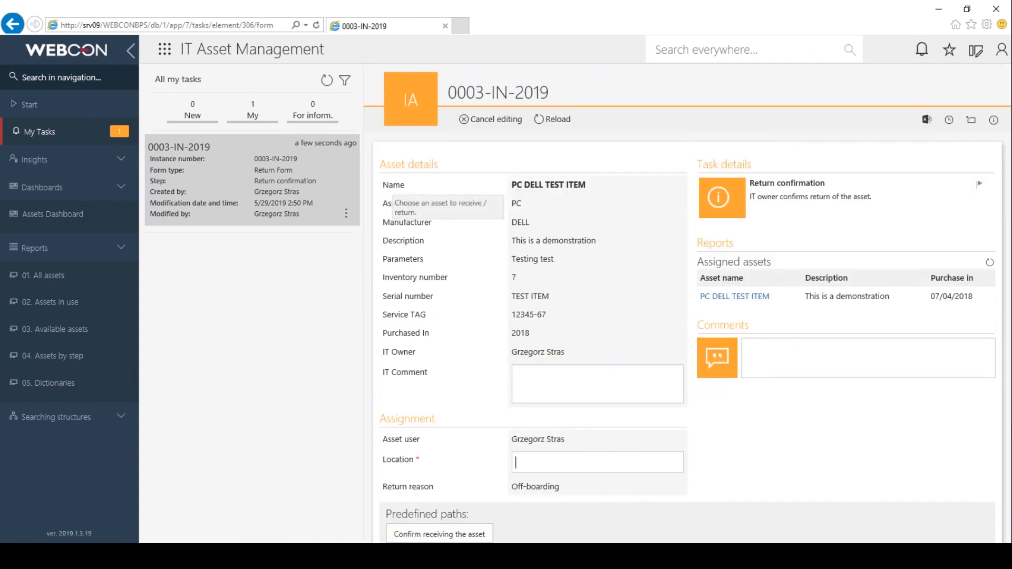
scroll(660, 163, down, 1)
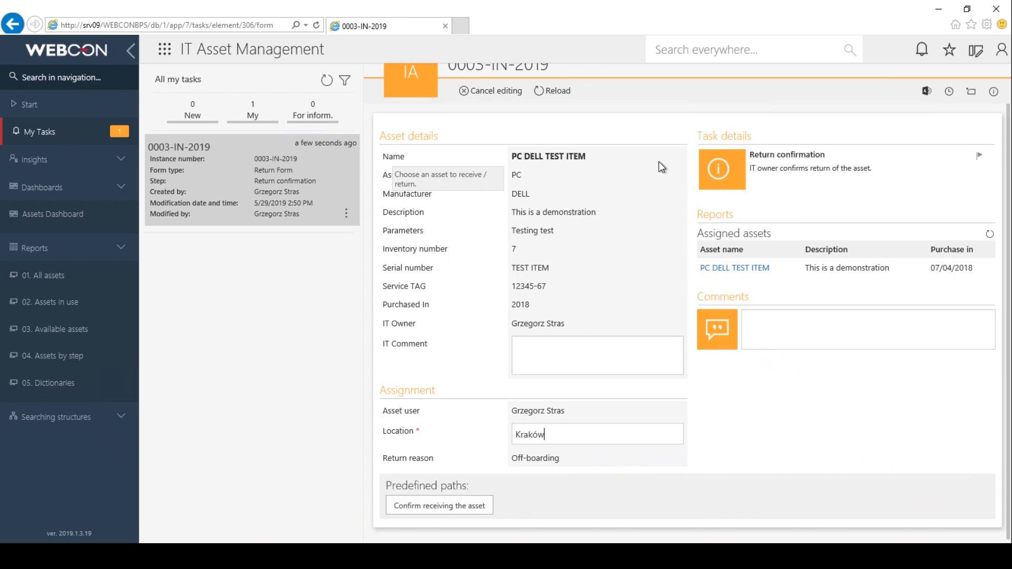
click(446, 506)
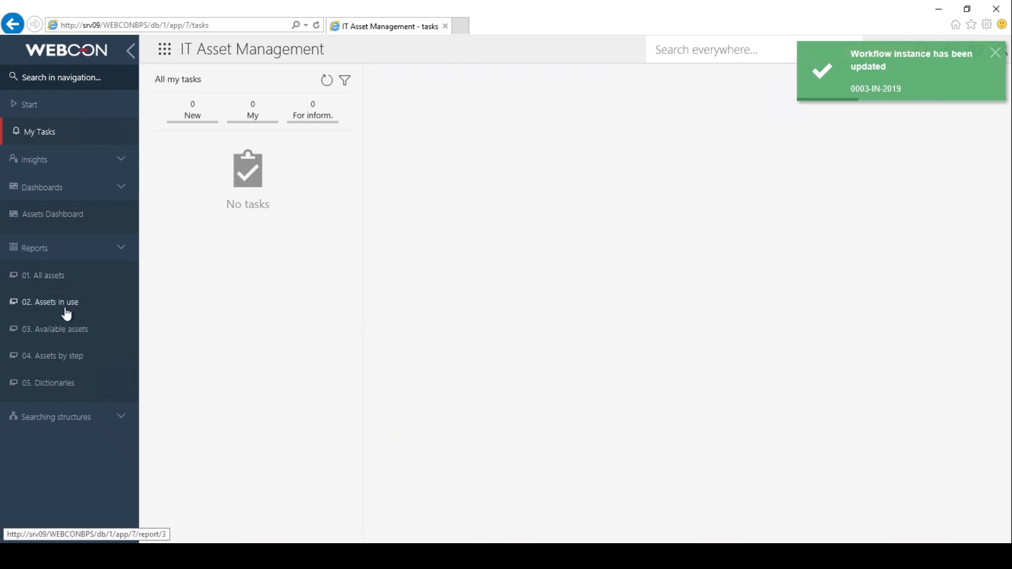
click(58, 328)
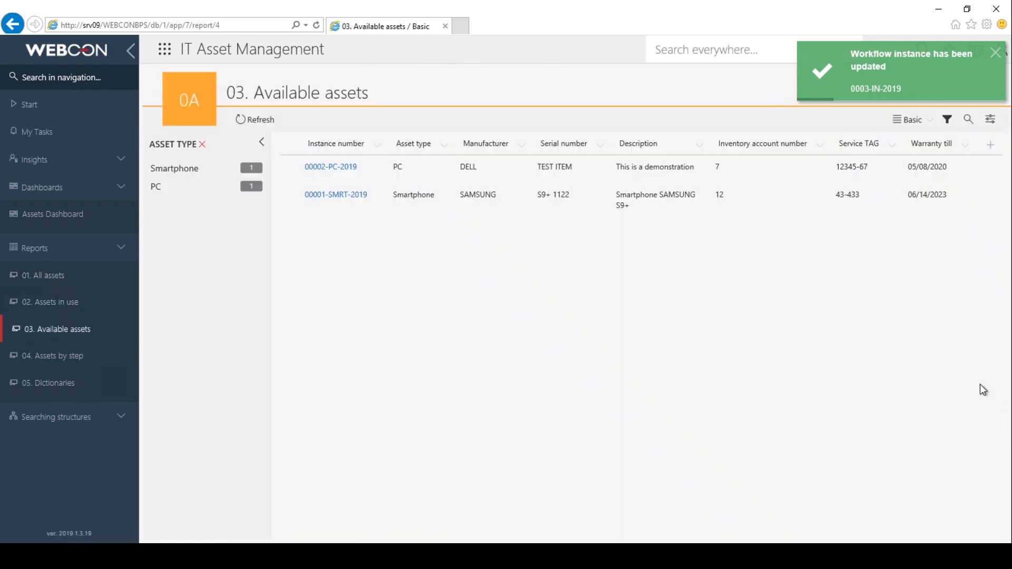